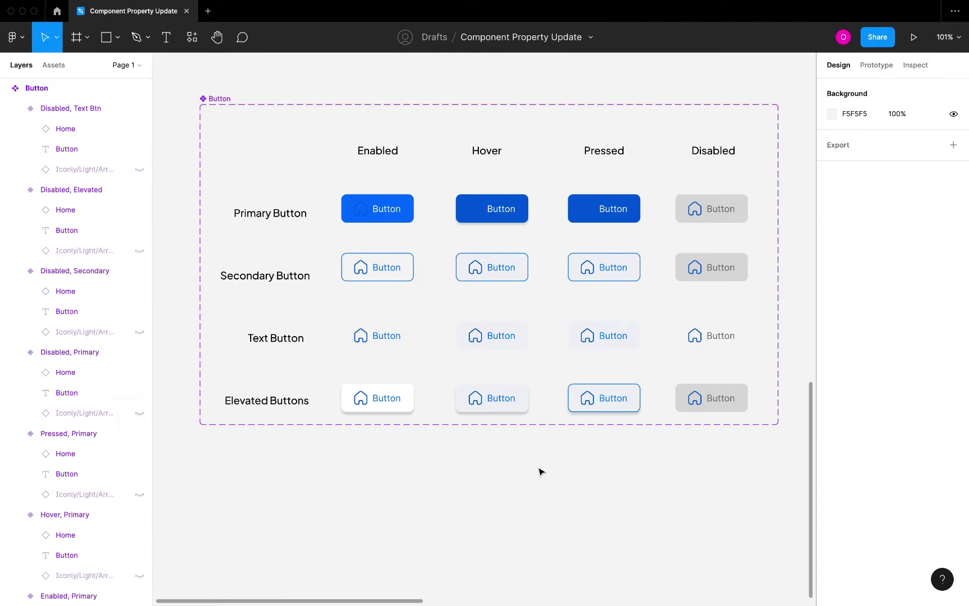
Step: From the home dashboard, confirm the Component properties beta toggle is on in account Settings
{"action": "left_click", "coordinate": [63, 17]}
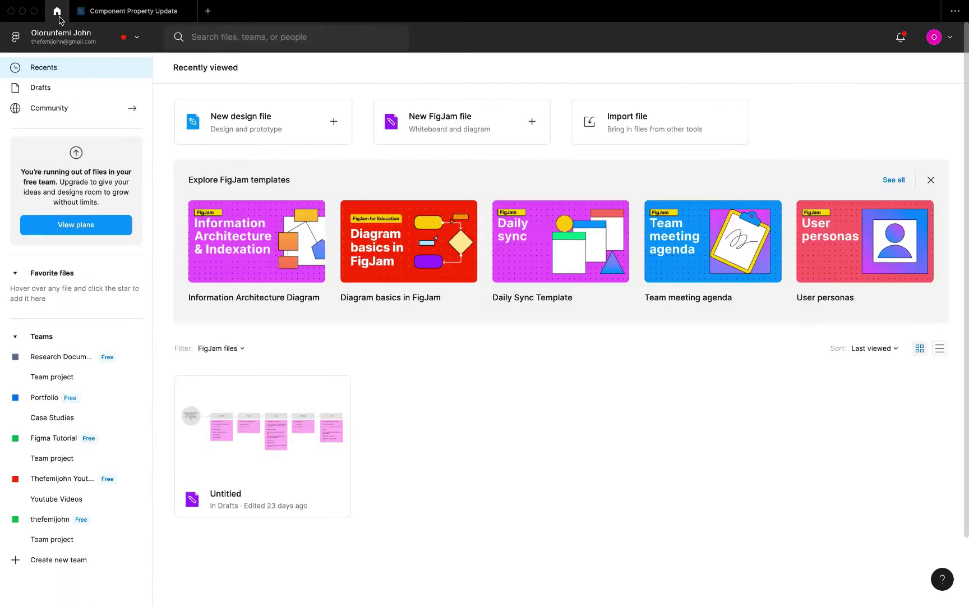
{"action": "left_click", "coordinate": [949, 36]}
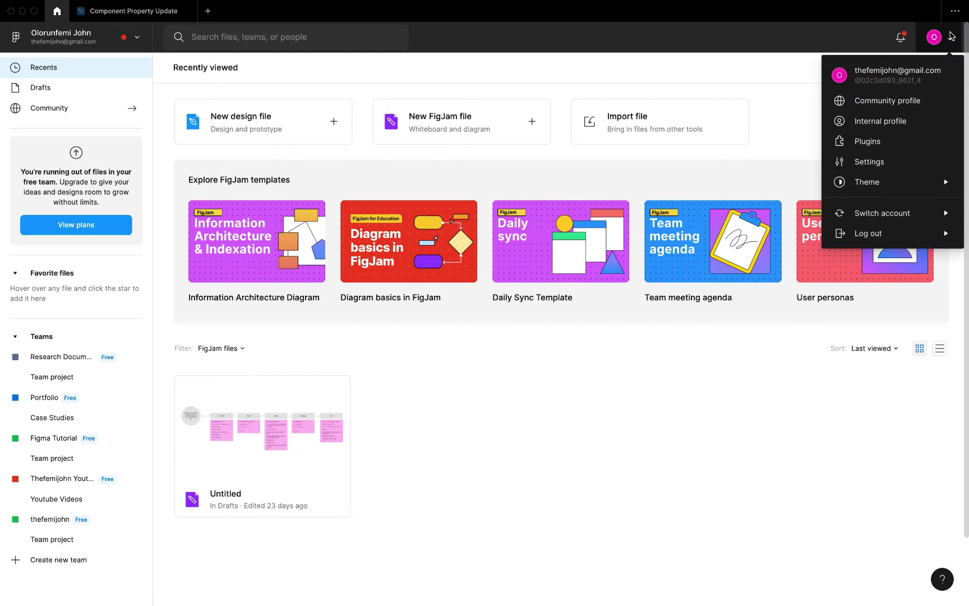
{"action": "left_click", "coordinate": [869, 162]}
{"action": "scroll", "coordinate": [485, 485], "scroll_direction": "down", "scroll_amount": 3}
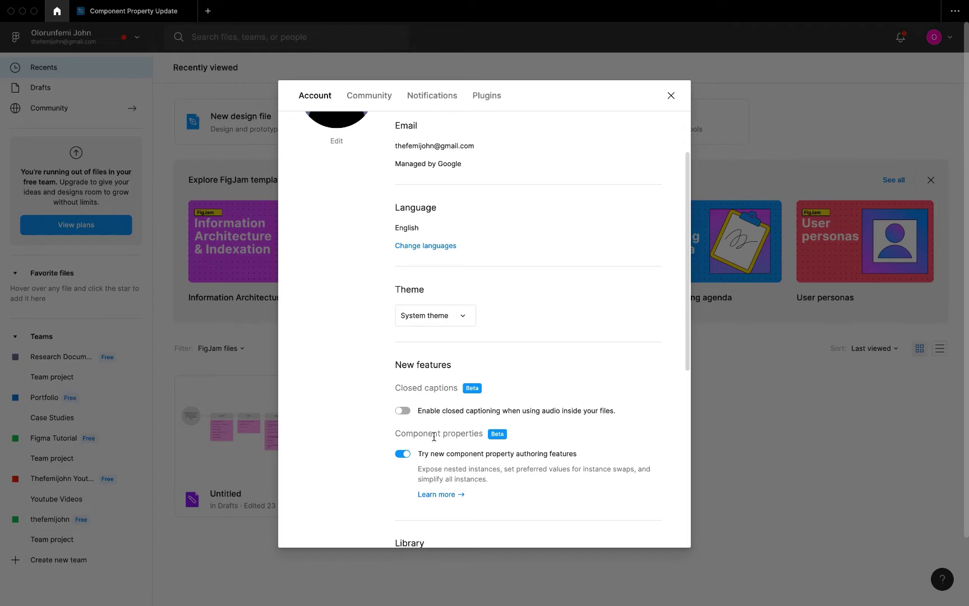
{"action": "left_click", "coordinate": [675, 92]}
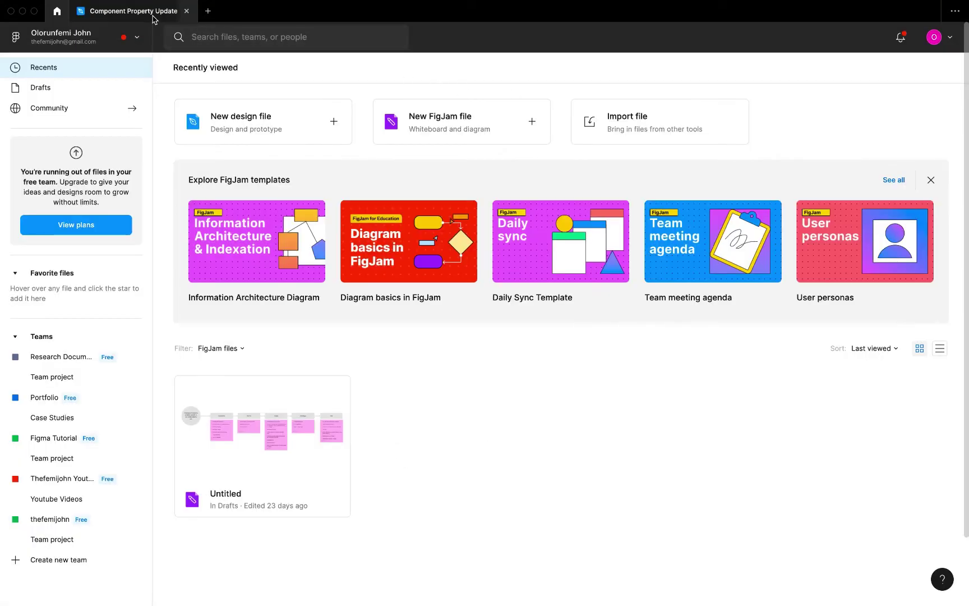
Step: In Component Property Update, Alt-drag a copy of the Enabled Primary button below the Button set
{"action": "left_click", "coordinate": [153, 17]}
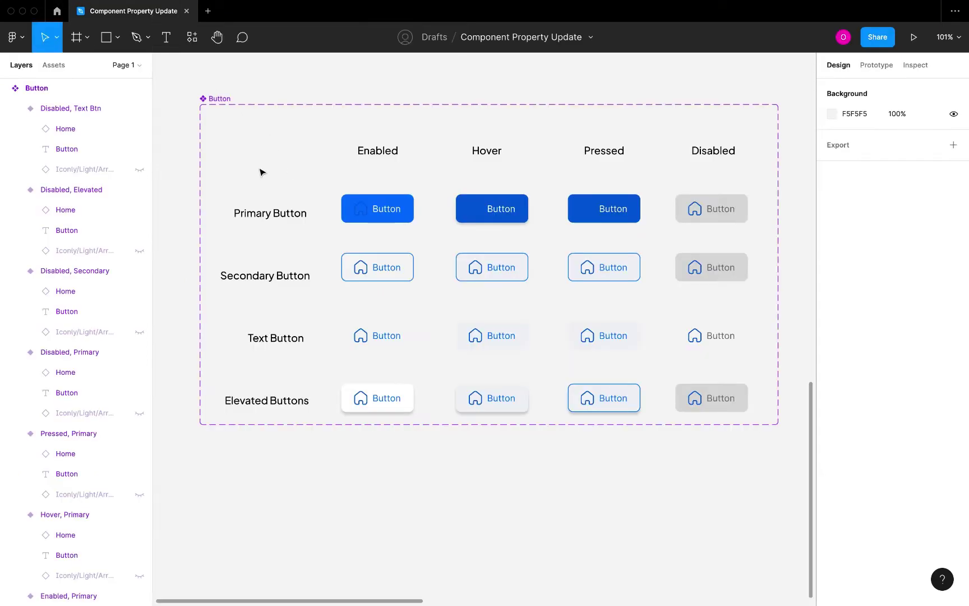
{"action": "left_click", "coordinate": [387, 210]}
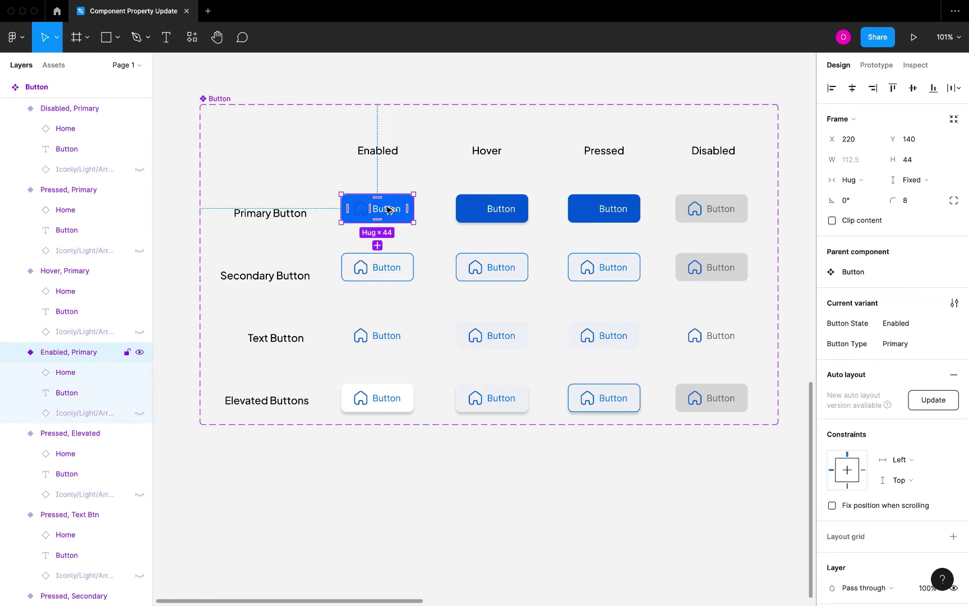
{"action": "left_click_drag", "start_coordinate": [388, 210], "coordinate": [519, 491]}
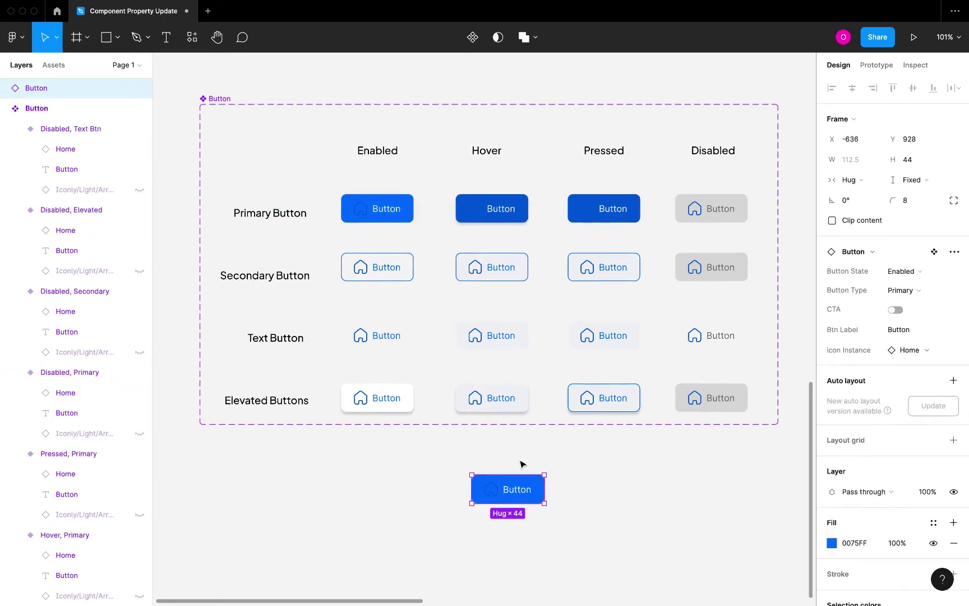
{"action": "left_click", "coordinate": [522, 466]}
{"action": "left_click", "coordinate": [225, 100]}
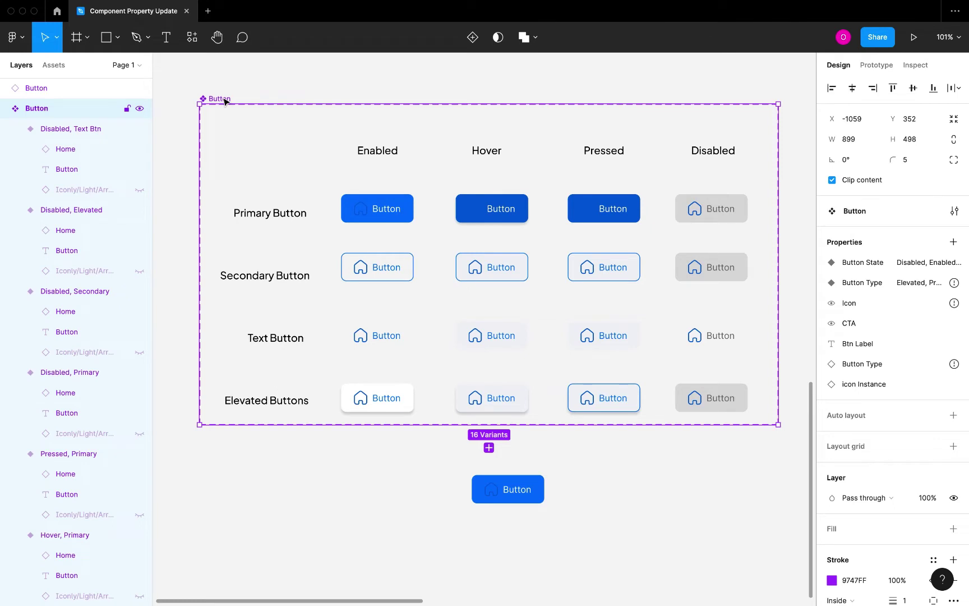
{"action": "left_click", "coordinate": [273, 91]}
{"action": "scroll", "coordinate": [450, 476], "scroll_direction": "down", "scroll_amount": 3}
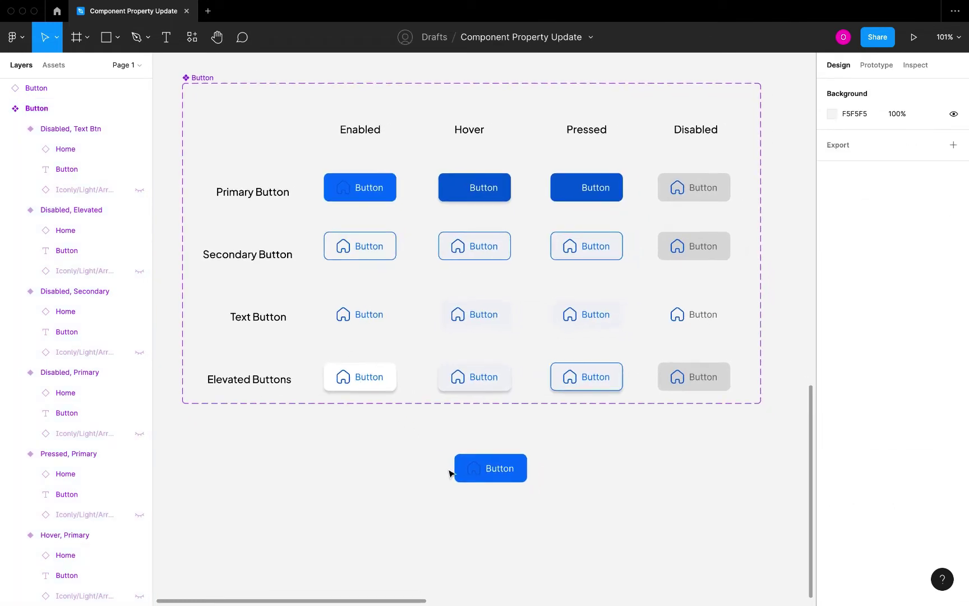
{"action": "scroll", "coordinate": [449, 472], "scroll_direction": "up", "scroll_amount": 1, "text": "ctrl"}
{"action": "scroll", "coordinate": [449, 473], "scroll_direction": "up", "scroll_amount": 3, "text": "ctrl"}
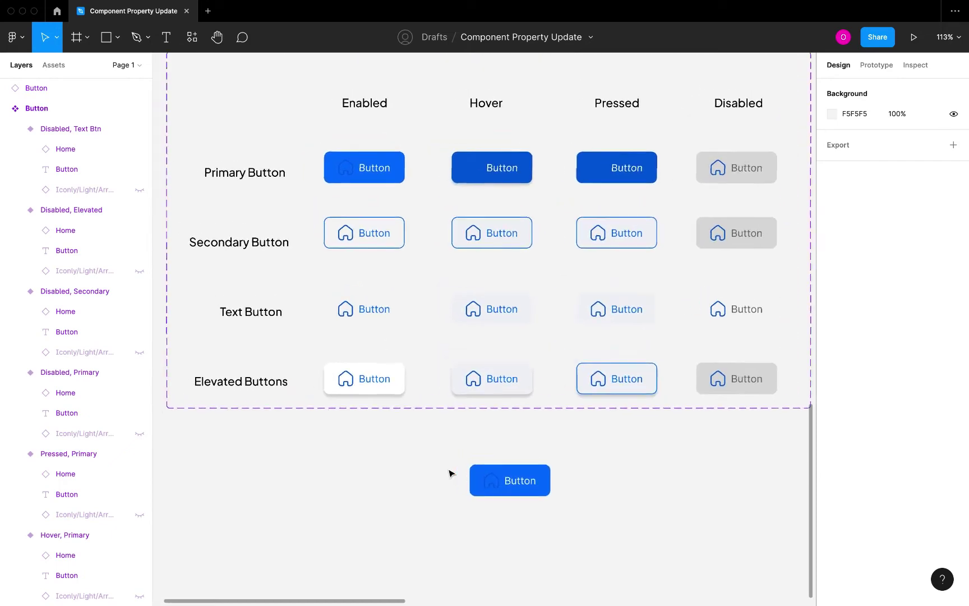
{"action": "scroll", "coordinate": [449, 477], "scroll_direction": "right", "scroll_amount": 1}
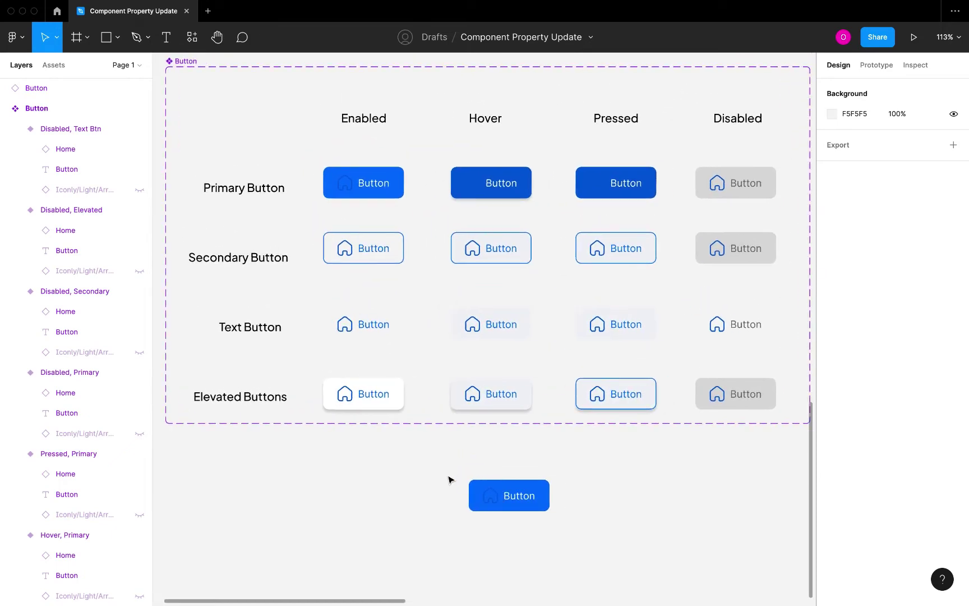
{"action": "scroll", "coordinate": [449, 477], "scroll_direction": "down", "scroll_amount": 2, "text": "ctrl"}
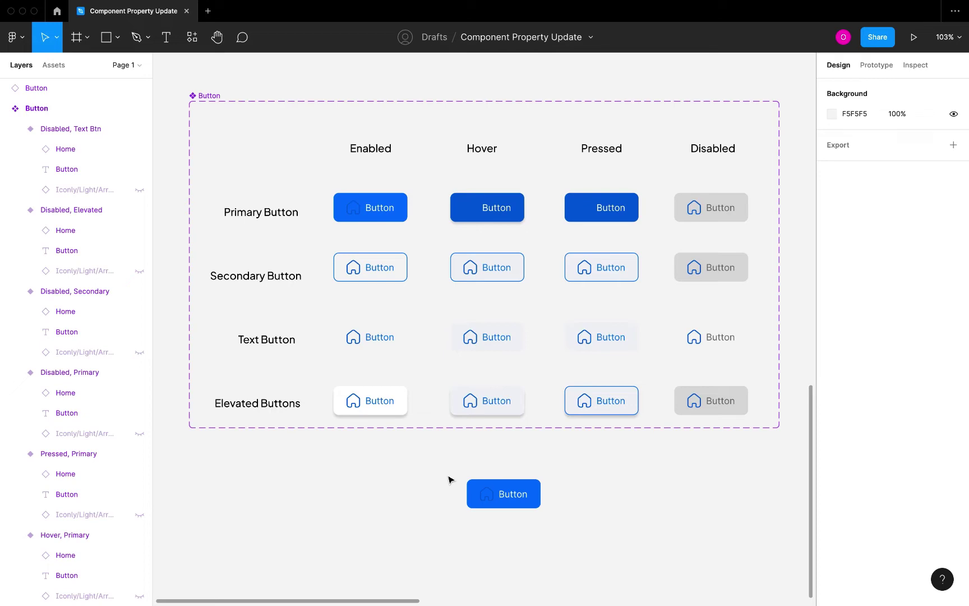
{"action": "scroll", "coordinate": [448, 479], "scroll_direction": "up", "scroll_amount": 5}
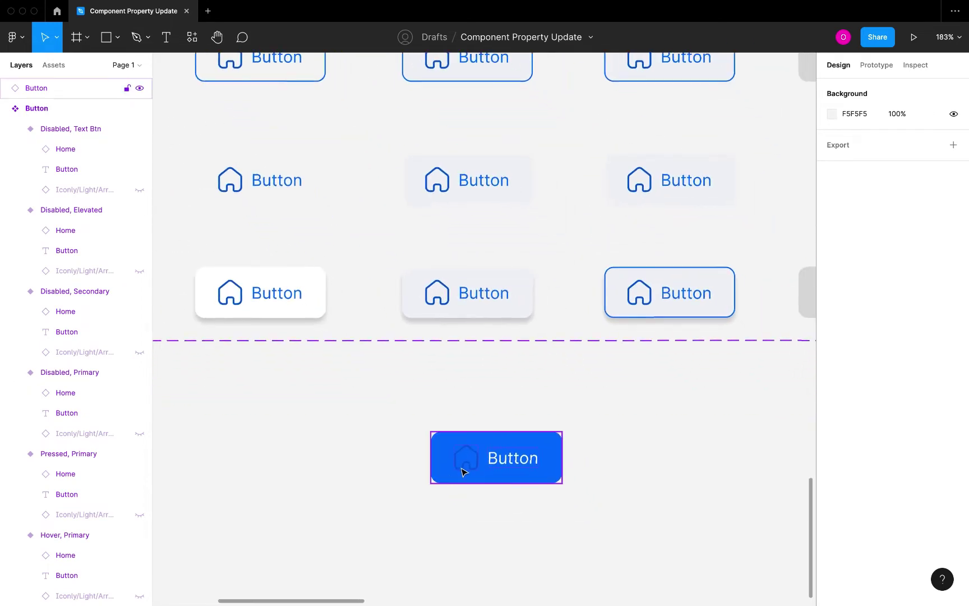
{"action": "left_click", "coordinate": [462, 471]}
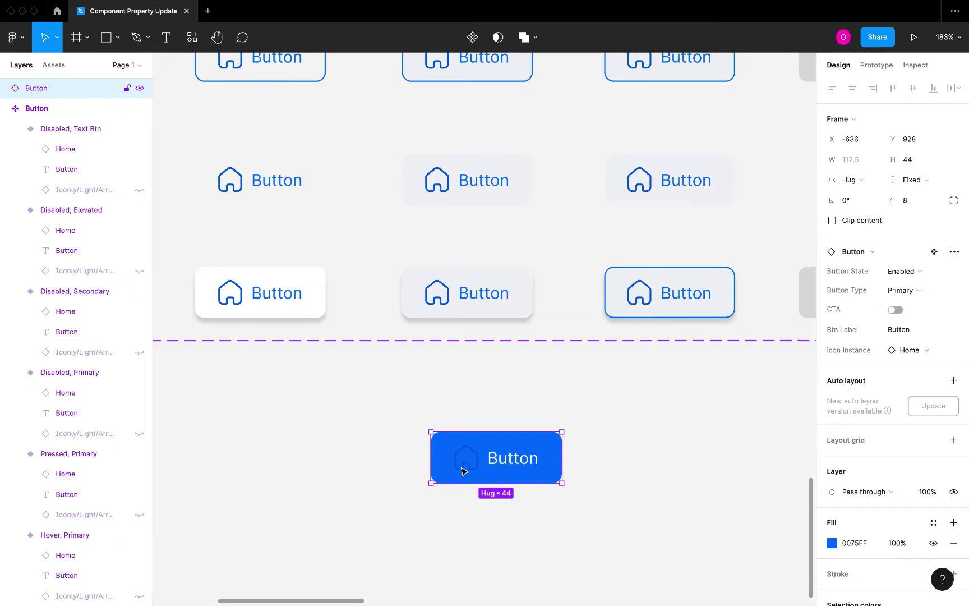
{"action": "scroll", "coordinate": [462, 471], "scroll_direction": "down", "scroll_amount": 5}
{"action": "scroll", "coordinate": [461, 472], "scroll_direction": "up", "scroll_amount": 5}
{"action": "scroll", "coordinate": [461, 471], "scroll_direction": "up", "scroll_amount": 5}
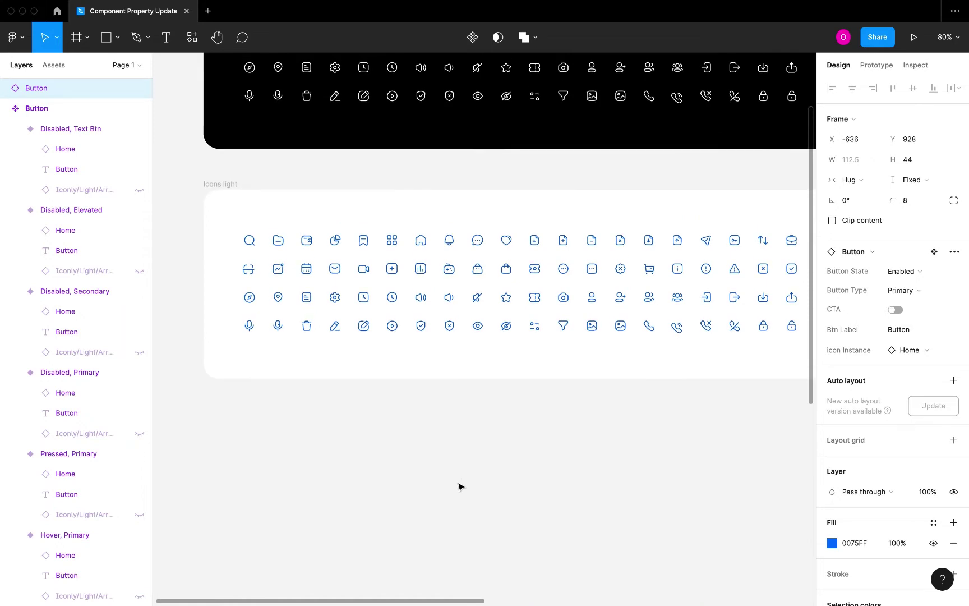
{"action": "scroll", "coordinate": [458, 486], "scroll_direction": "up", "scroll_amount": 2}
{"action": "scroll", "coordinate": [453, 505], "scroll_direction": "down", "scroll_amount": 2}
{"action": "scroll", "coordinate": [453, 507], "scroll_direction": "up", "scroll_amount": 2}
{"action": "left_click", "coordinate": [245, 300]}
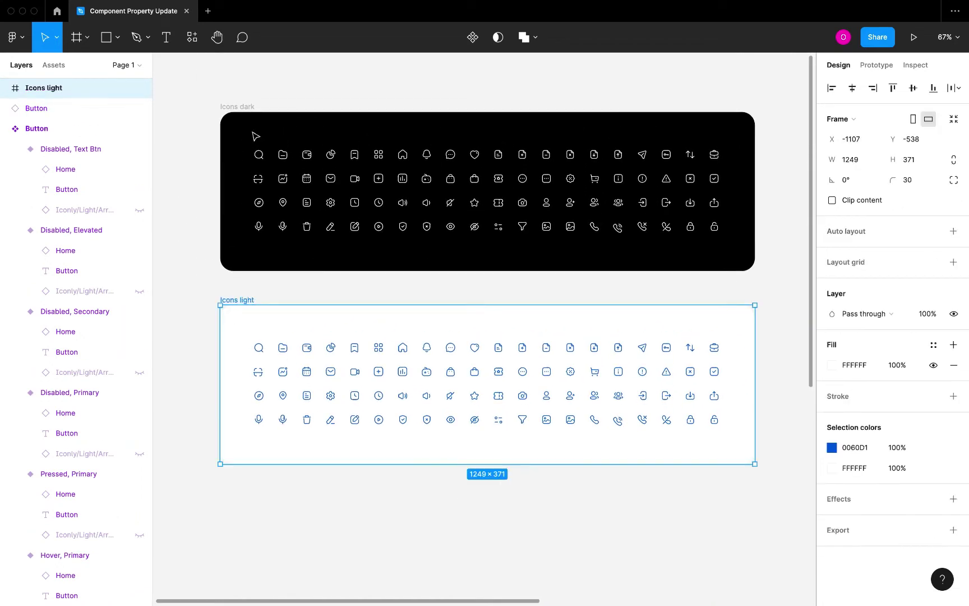
{"action": "left_click", "coordinate": [245, 109]}
{"action": "scroll", "coordinate": [346, 319], "scroll_direction": "down", "scroll_amount": 10}
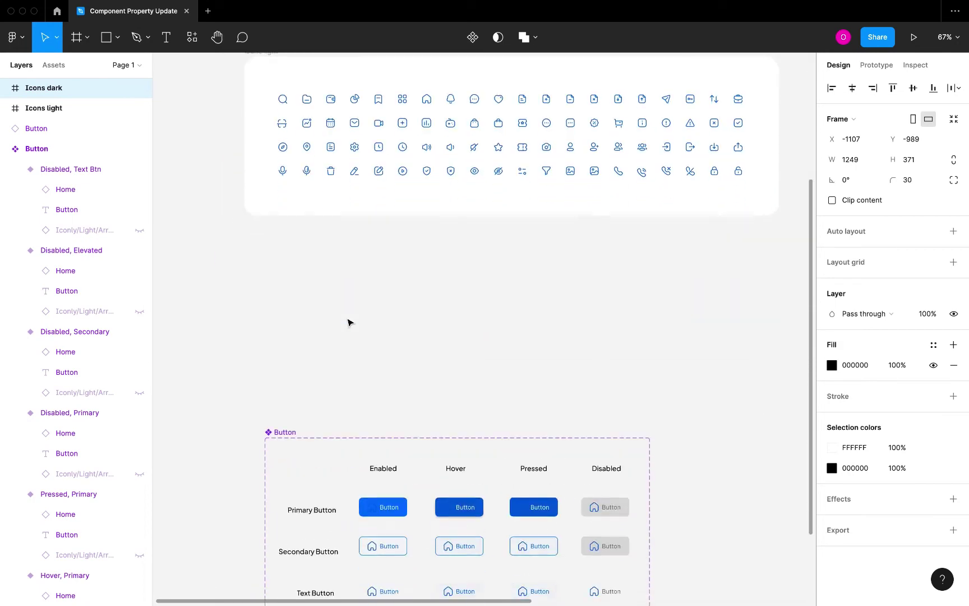
{"action": "scroll", "coordinate": [347, 321], "scroll_direction": "up", "scroll_amount": 4}
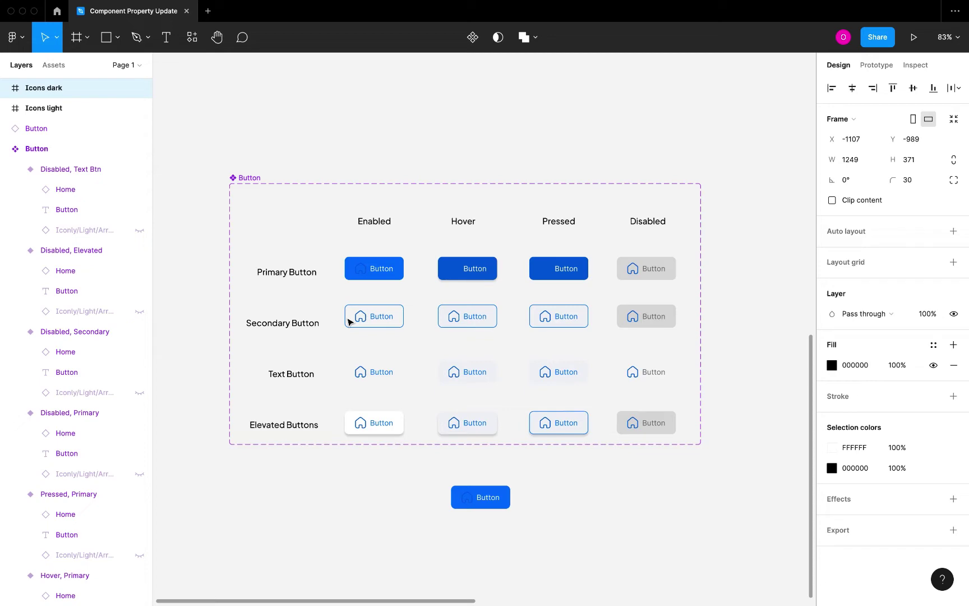
{"action": "scroll", "coordinate": [452, 456], "scroll_direction": "up", "scroll_amount": 4}
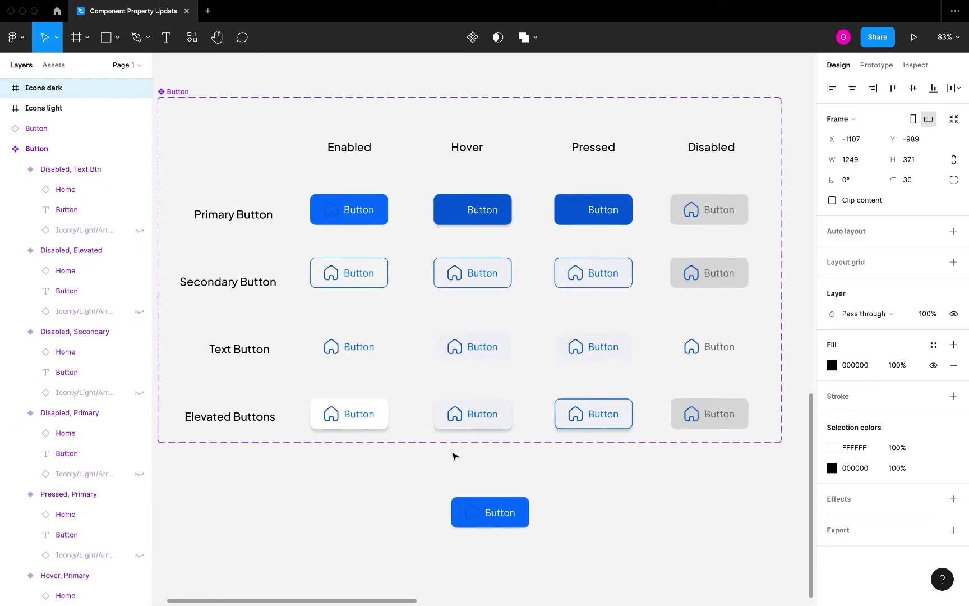
Step: Browse the Icons light and Icons dark lists for the lone button's icon, then keep Home
{"action": "left_click", "coordinate": [474, 449]}
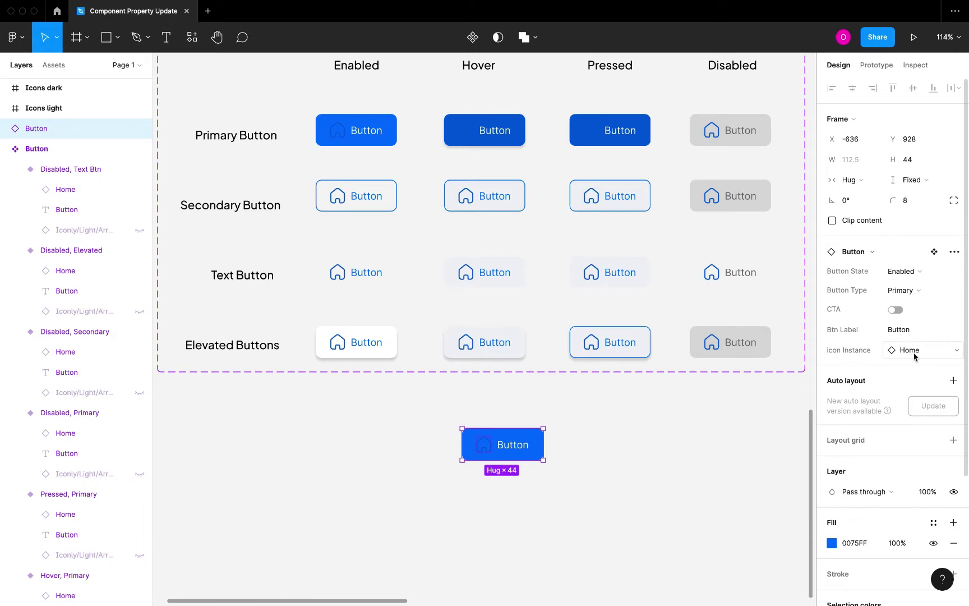
{"action": "left_click", "coordinate": [903, 352]}
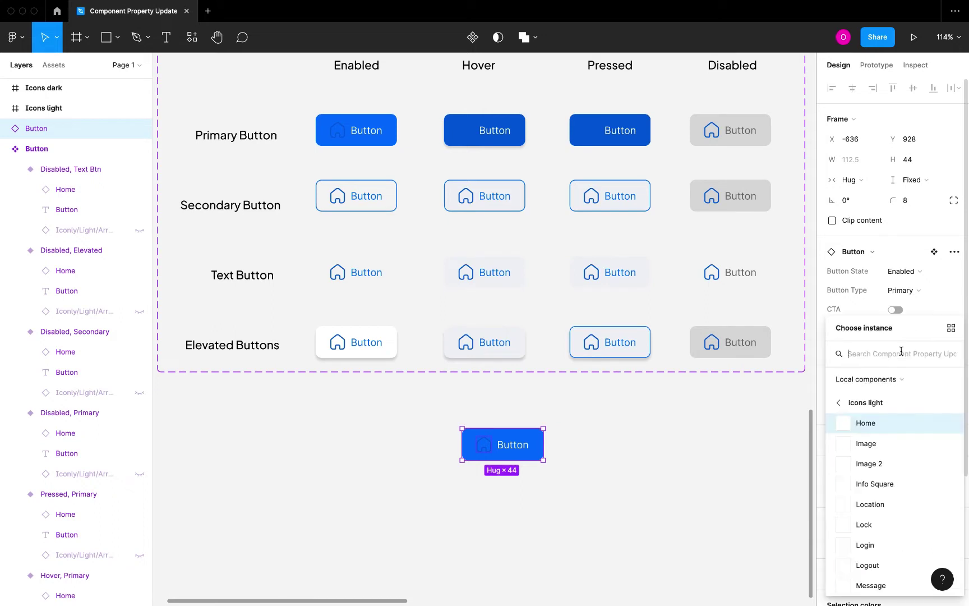
{"action": "left_click", "coordinate": [853, 403]}
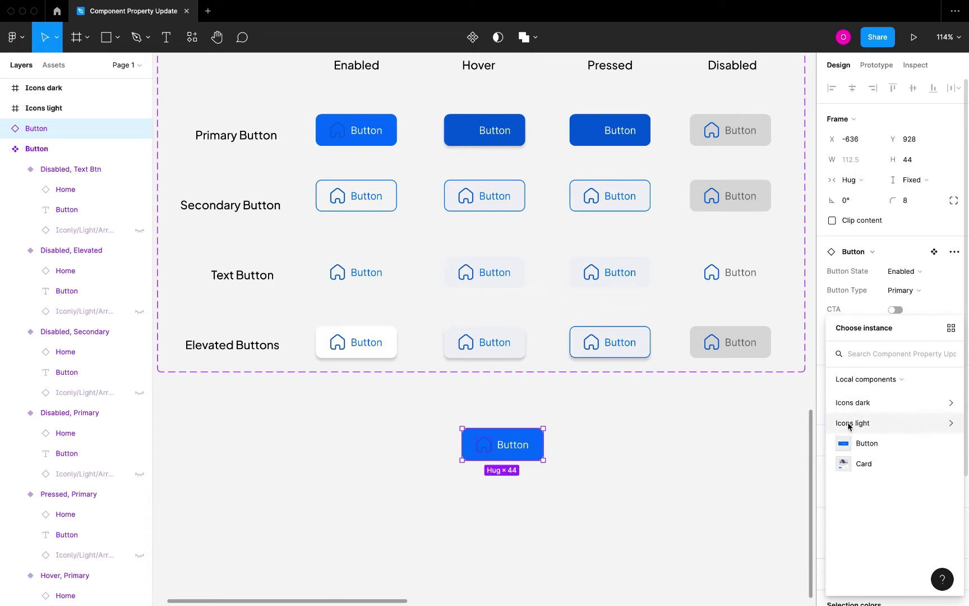
{"action": "left_click", "coordinate": [873, 424]}
{"action": "left_click", "coordinate": [840, 403]}
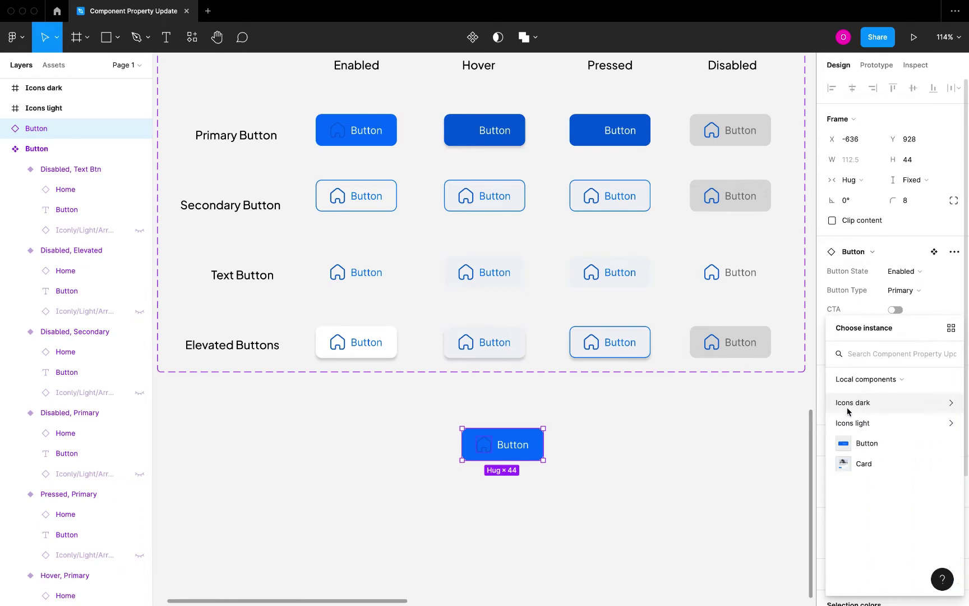
{"action": "left_click", "coordinate": [852, 411]}
{"action": "scroll", "coordinate": [864, 468], "scroll_direction": "down", "scroll_amount": 5}
{"action": "scroll", "coordinate": [866, 475], "scroll_direction": "down", "scroll_amount": 5}
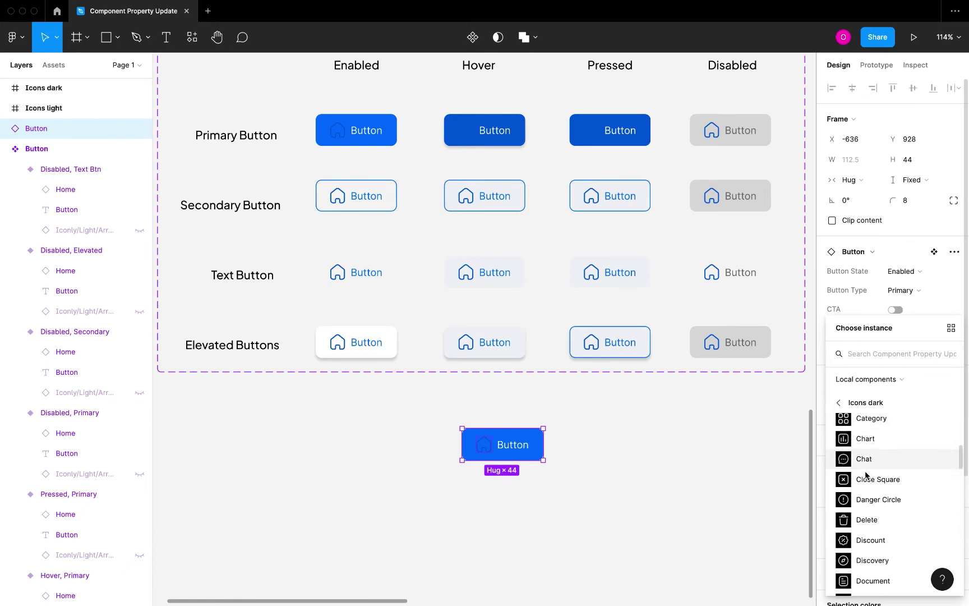
{"action": "scroll", "coordinate": [866, 475], "scroll_direction": "down", "scroll_amount": 5}
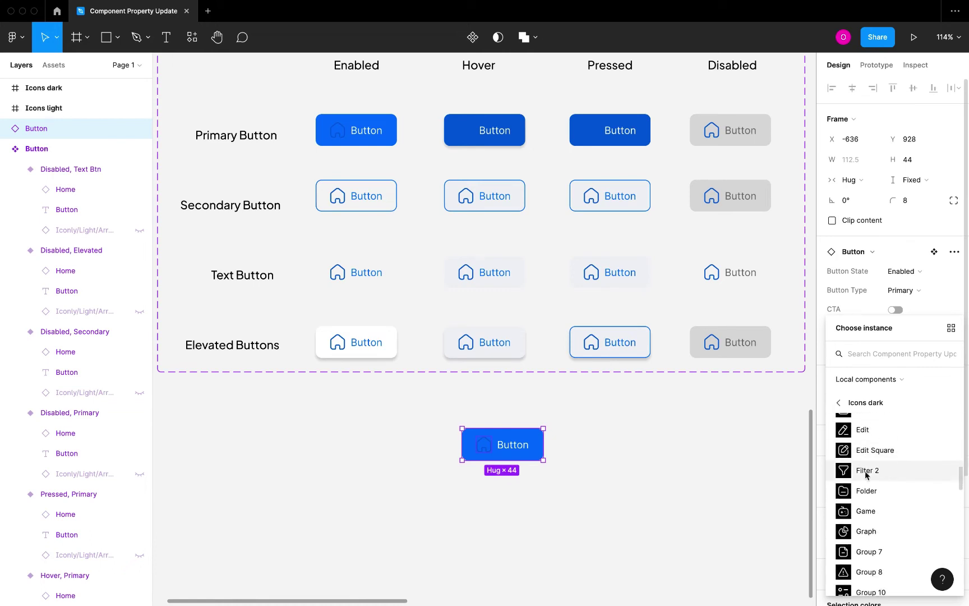
{"action": "scroll", "coordinate": [865, 475], "scroll_direction": "down", "scroll_amount": 4}
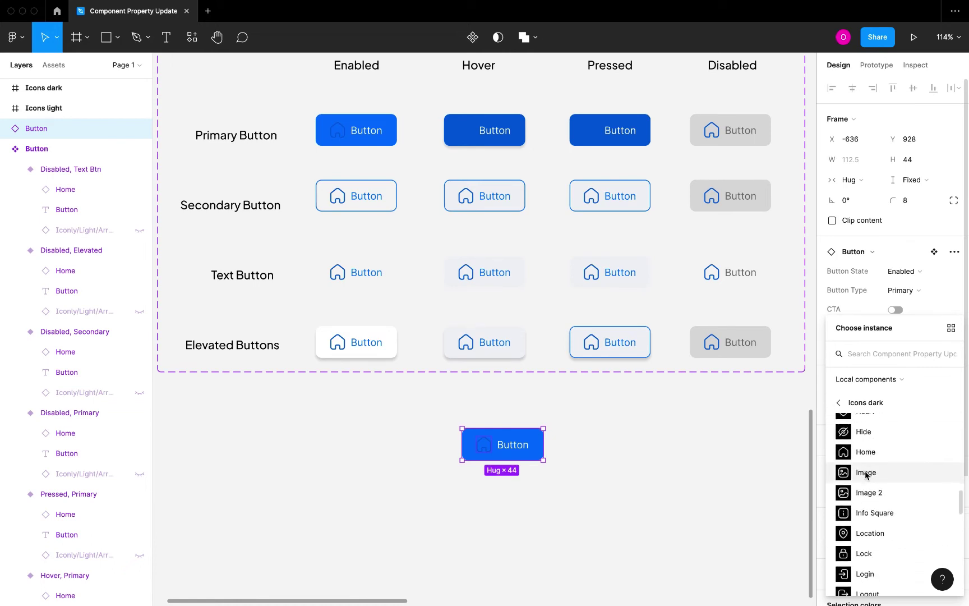
{"action": "scroll", "coordinate": [866, 475], "scroll_direction": "up", "scroll_amount": 4}
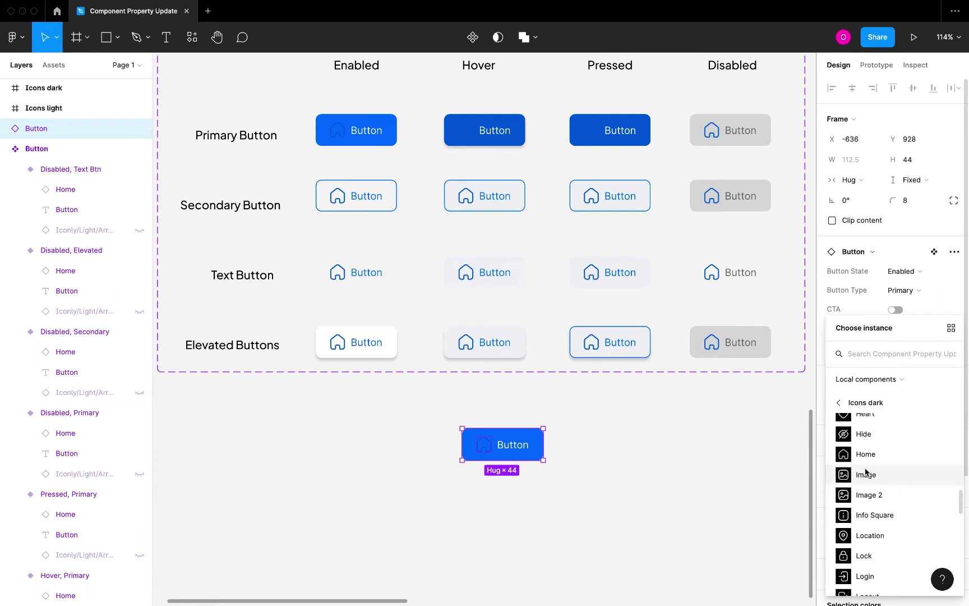
{"action": "left_click", "coordinate": [862, 453]}
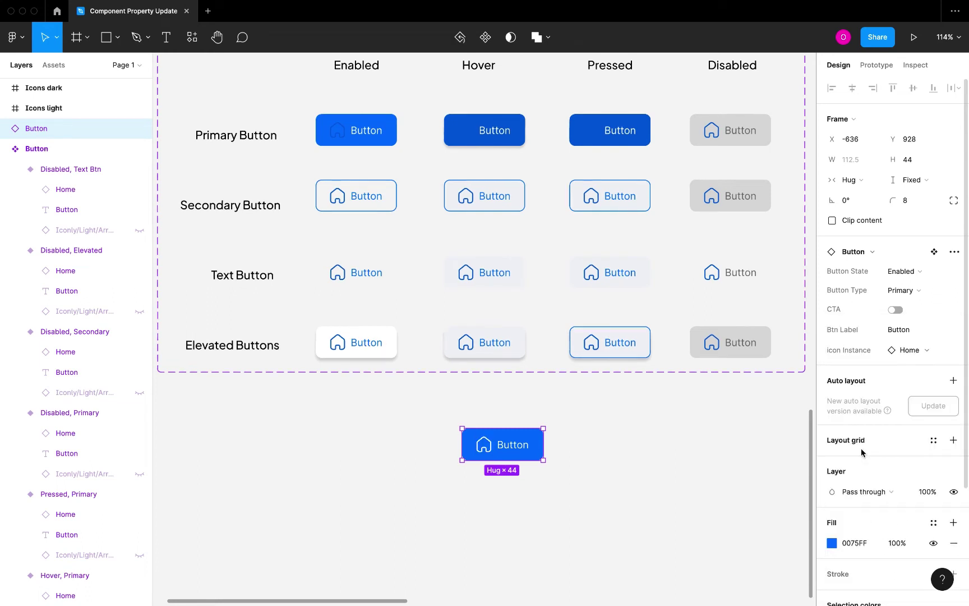
Step: Show the standalone button's icon swap list and scroll through the dark icons
{"action": "scroll", "coordinate": [500, 487], "scroll_direction": "up", "scroll_amount": 5}
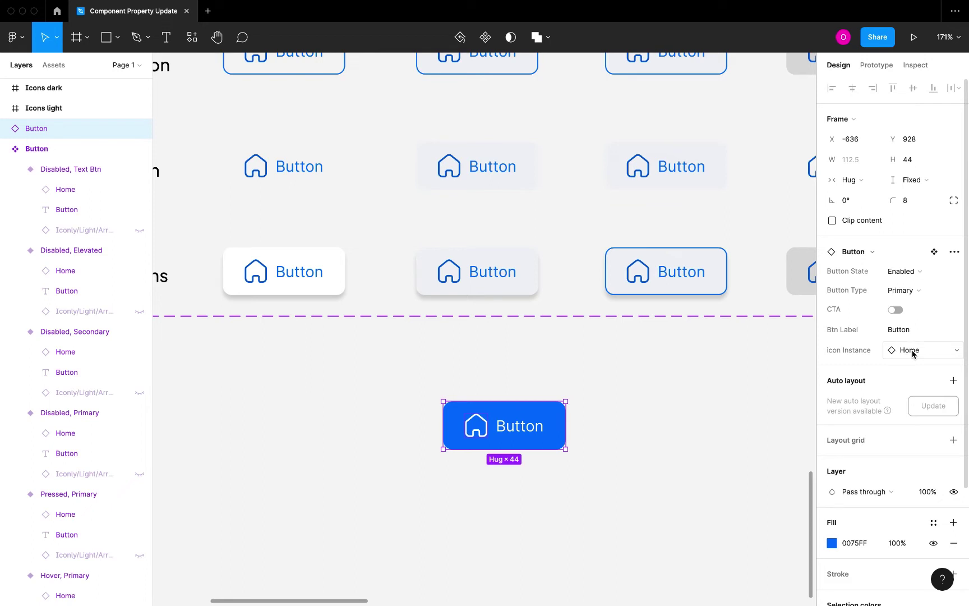
{"action": "left_click", "coordinate": [912, 351]}
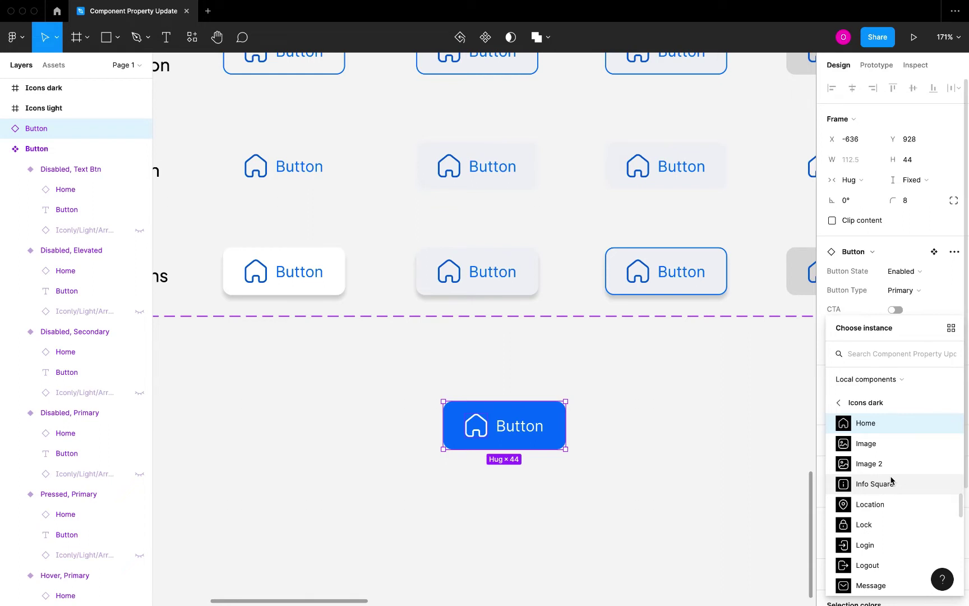
{"action": "scroll", "coordinate": [891, 481], "scroll_direction": "down", "scroll_amount": 2}
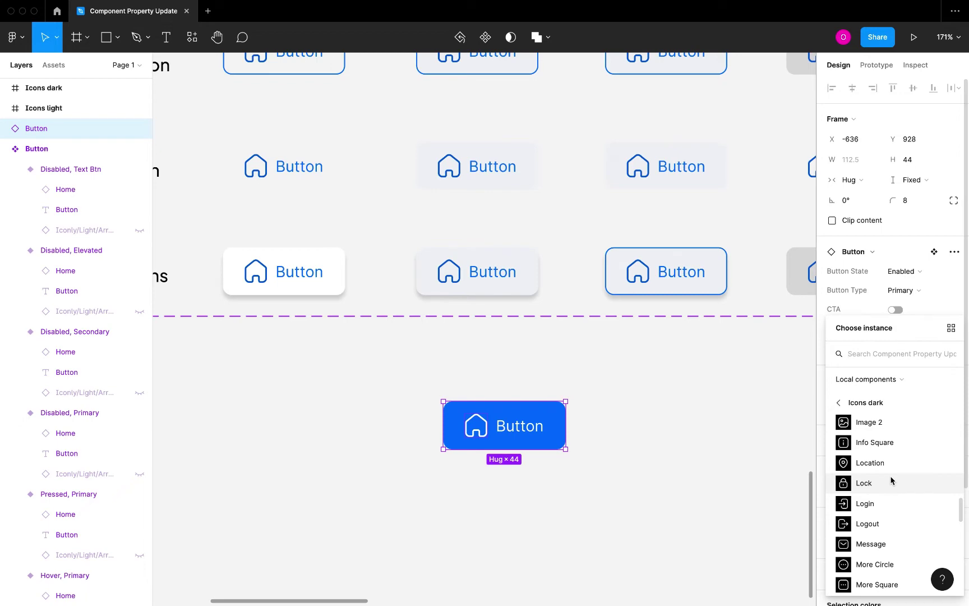
{"action": "scroll", "coordinate": [752, 469], "scroll_direction": "down", "scroll_amount": 5}
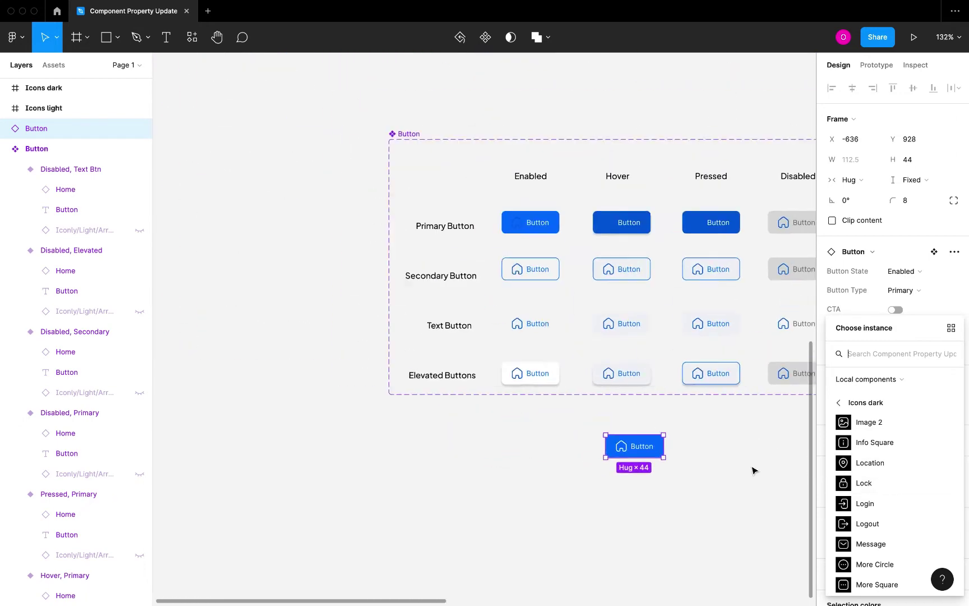
{"action": "scroll", "coordinate": [753, 469], "scroll_direction": "down", "scroll_amount": 5}
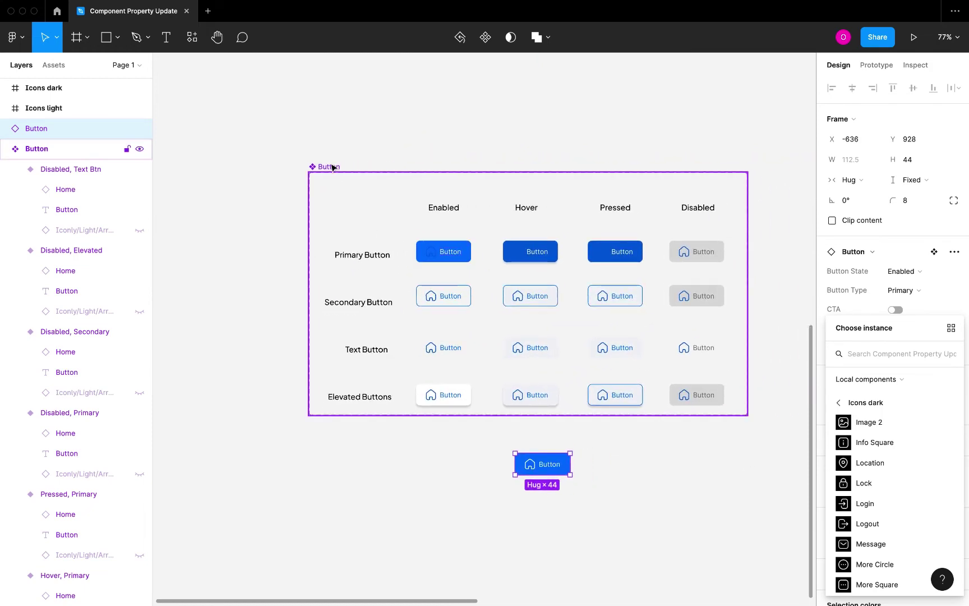
Step: Edit the Button set's icon Instance property and start adding preferred values
{"action": "left_click", "coordinate": [333, 168]}
{"action": "scroll", "coordinate": [365, 168], "scroll_direction": "up", "scroll_amount": 2}
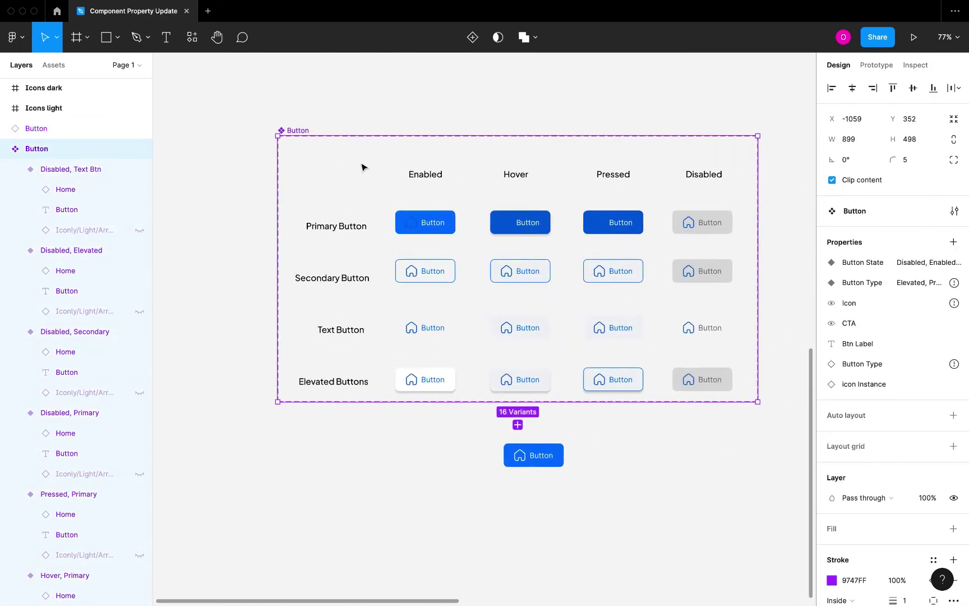
{"action": "scroll", "coordinate": [364, 167], "scroll_direction": "up", "scroll_amount": 3}
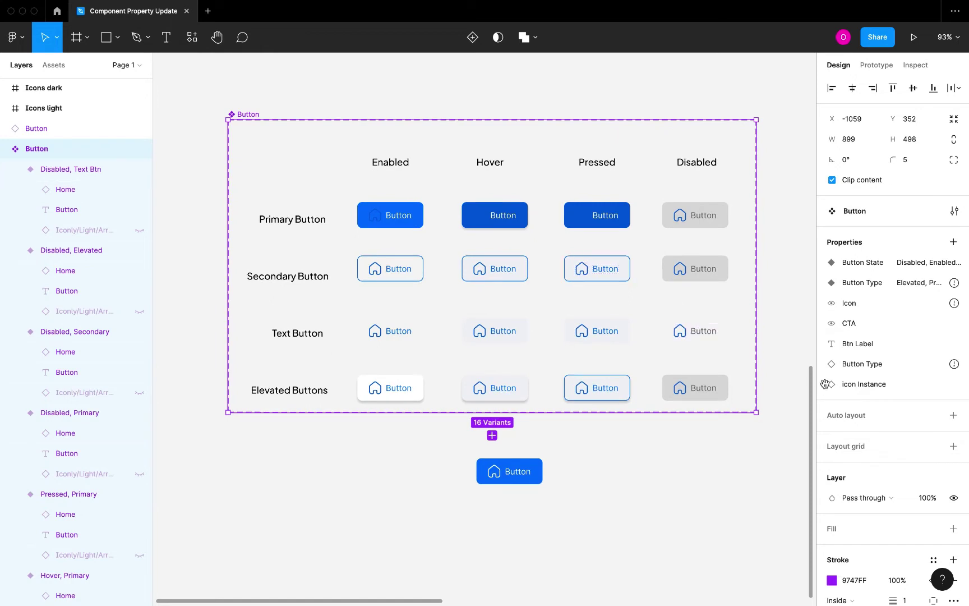
{"action": "mouse_move", "coordinate": [939, 388]}
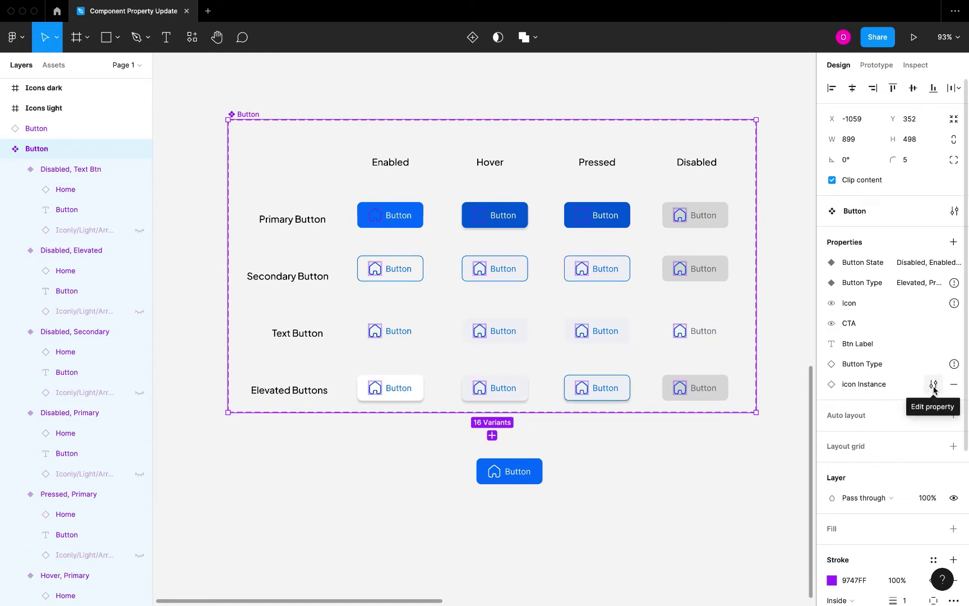
{"action": "left_click", "coordinate": [933, 386]}
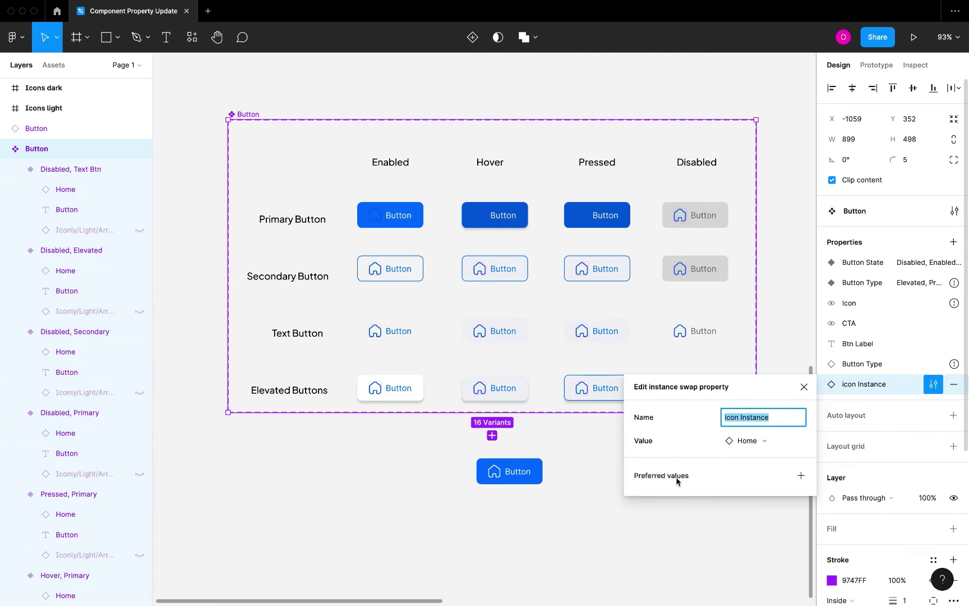
{"action": "left_click", "coordinate": [800, 476]}
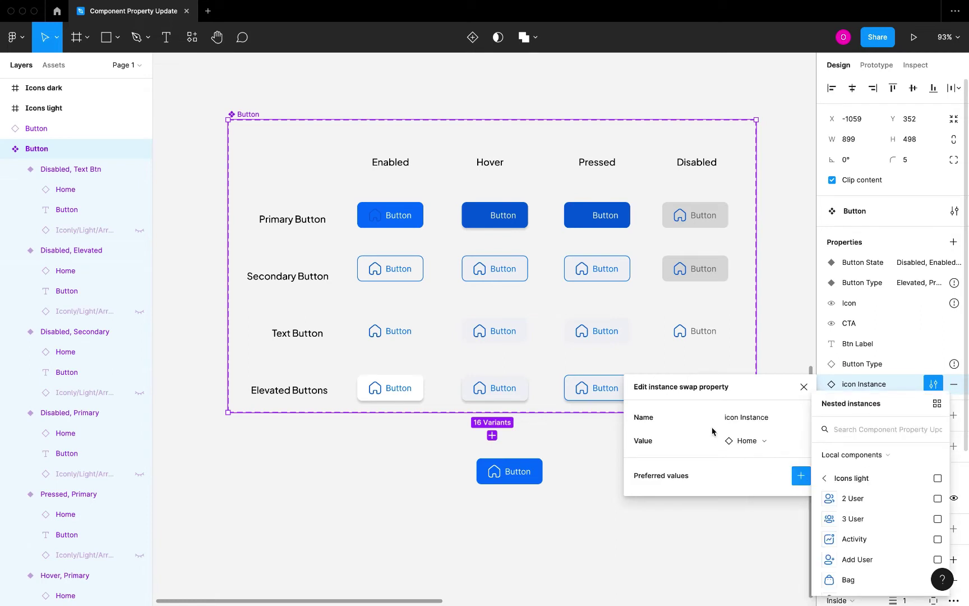
{"action": "left_click_drag", "start_coordinate": [660, 374], "coordinate": [508, 336]}
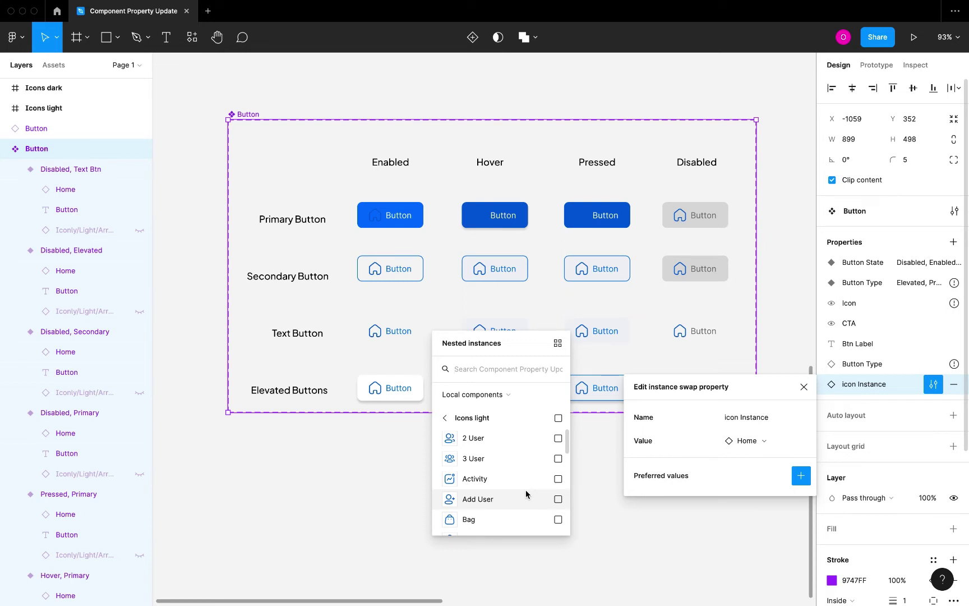
Step: Tick Delete, Edit, Download, Heart and Home as preferred icons, then close the settings
{"action": "scroll", "coordinate": [527, 493], "scroll_direction": "down", "scroll_amount": 6}
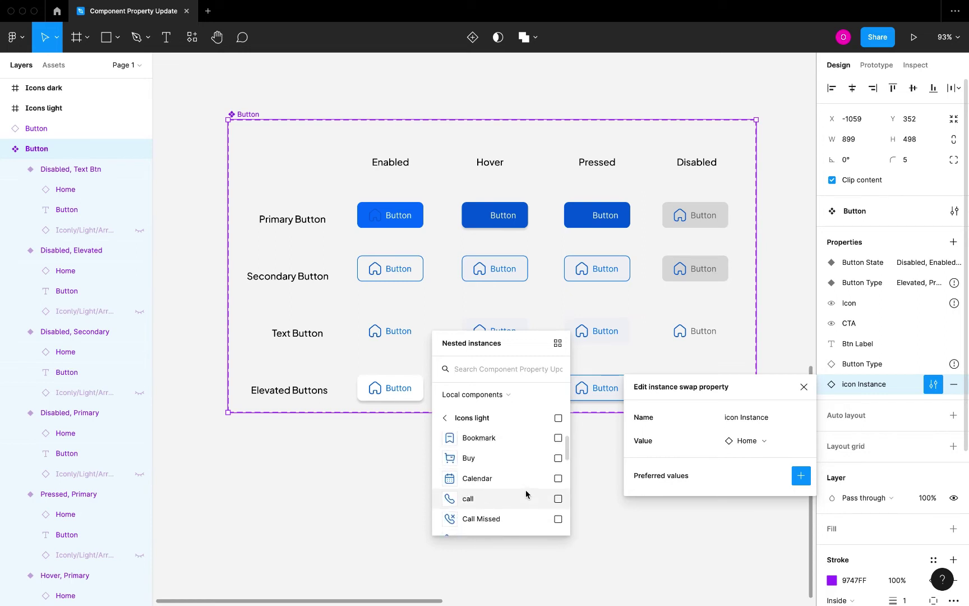
{"action": "scroll", "coordinate": [527, 490], "scroll_direction": "down", "scroll_amount": 6}
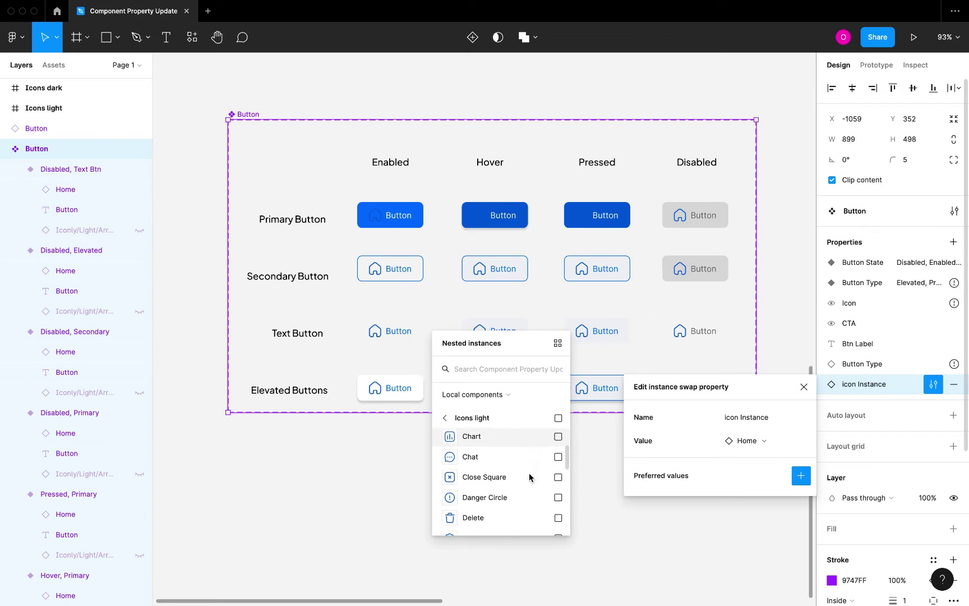
{"action": "left_click", "coordinate": [558, 465]}
{"action": "scroll", "coordinate": [528, 484], "scroll_direction": "down", "scroll_amount": 4}
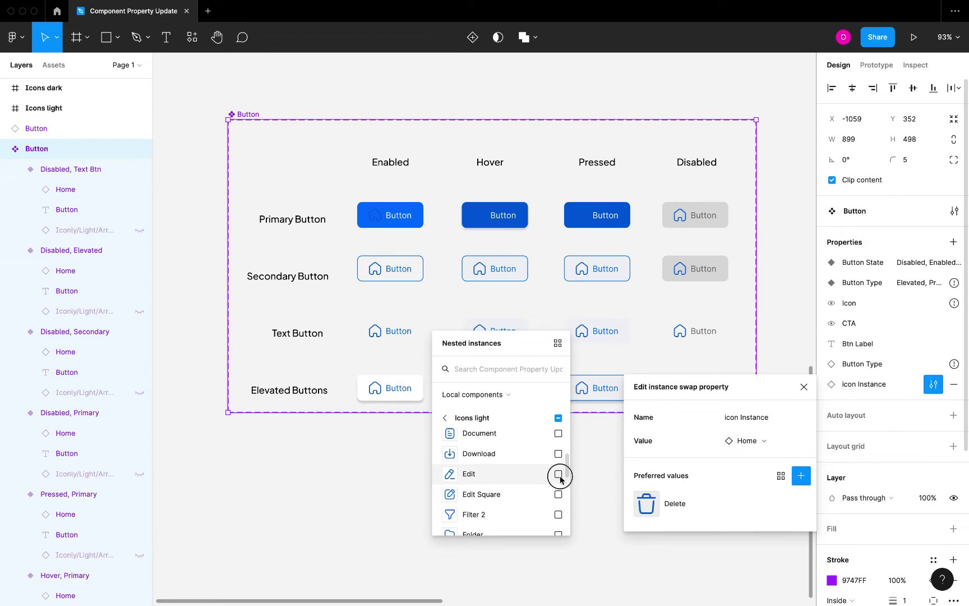
{"action": "left_click", "coordinate": [558, 476]}
{"action": "left_click", "coordinate": [559, 454]}
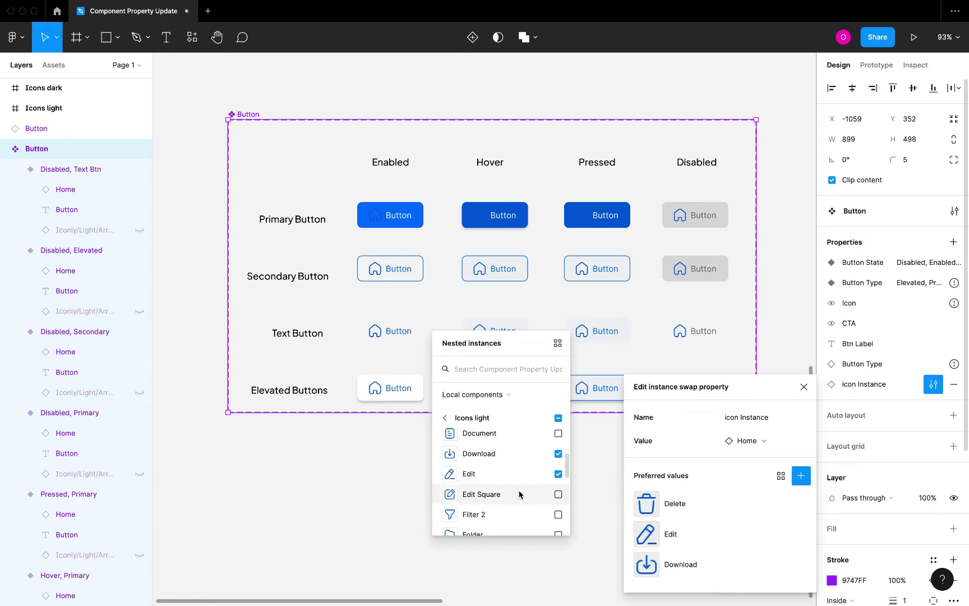
{"action": "scroll", "coordinate": [519, 494], "scroll_direction": "down", "scroll_amount": 6}
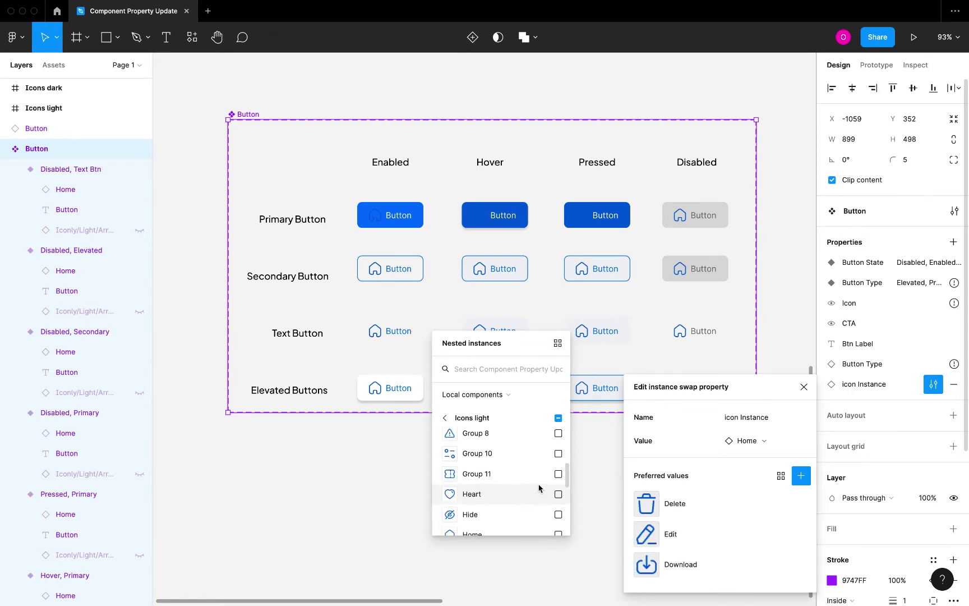
{"action": "left_click", "coordinate": [558, 494]}
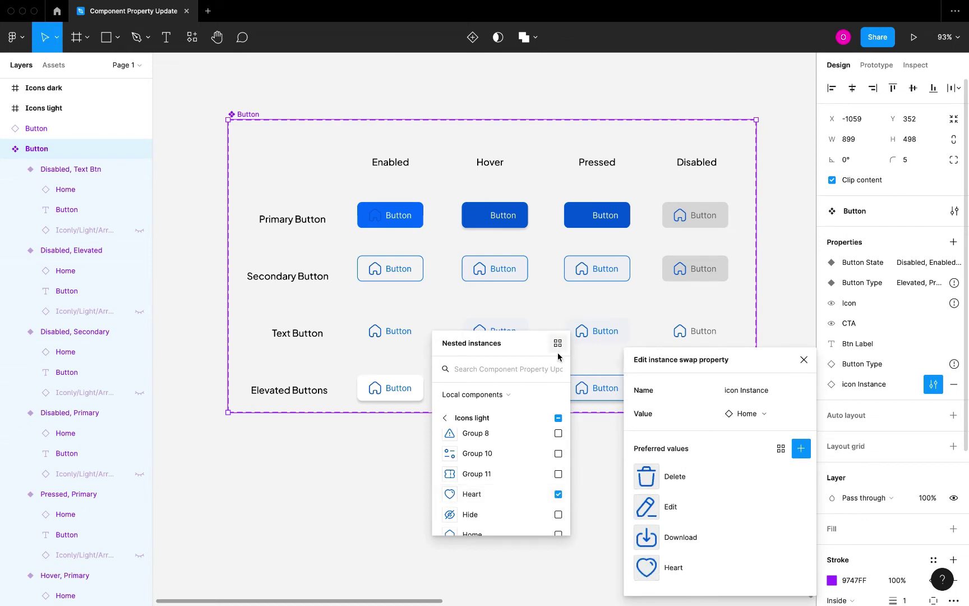
{"action": "scroll", "coordinate": [521, 448], "scroll_direction": "down", "scroll_amount": 2}
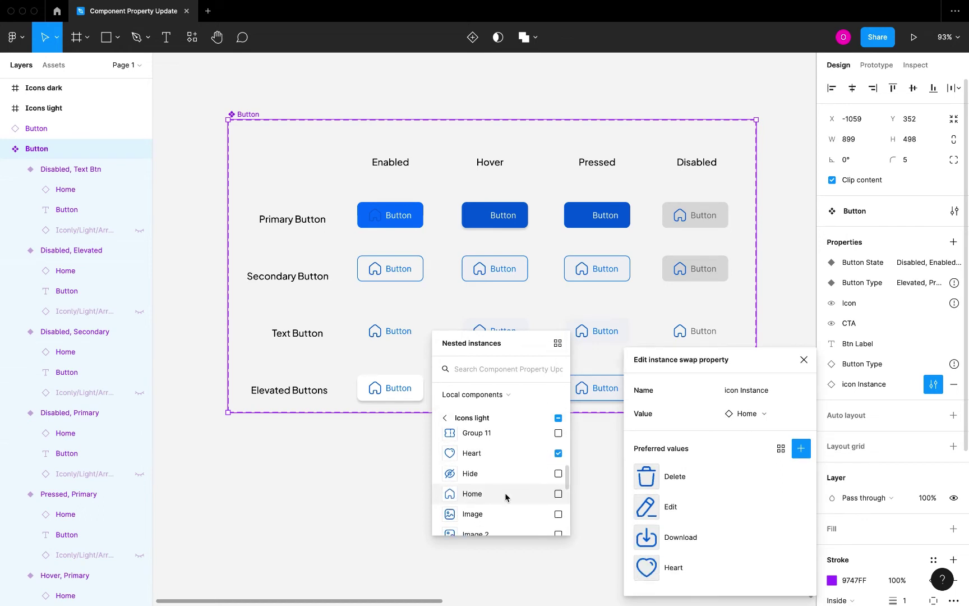
{"action": "left_click", "coordinate": [558, 494]}
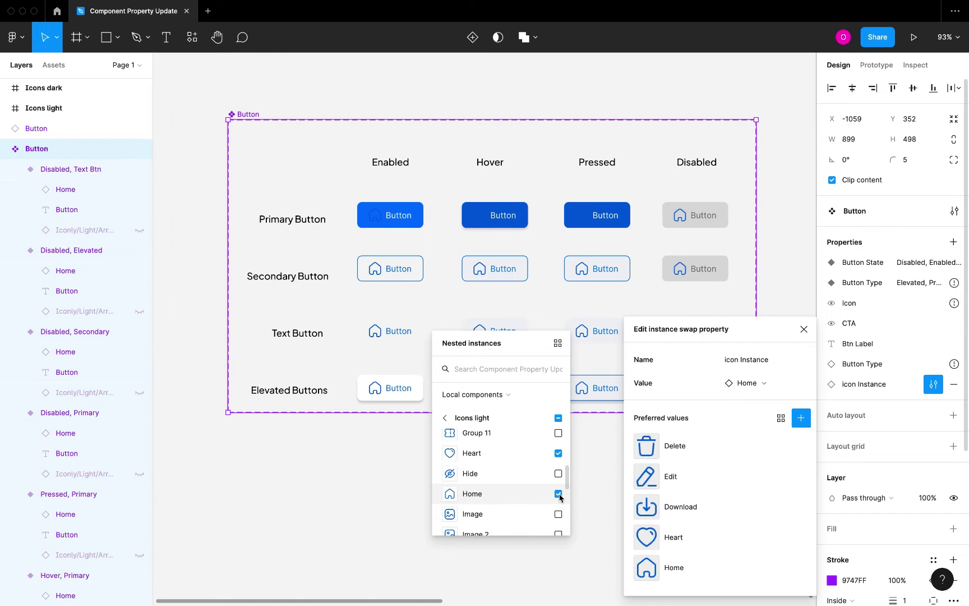
{"action": "left_click", "coordinate": [598, 460]}
{"action": "left_click", "coordinate": [521, 471]}
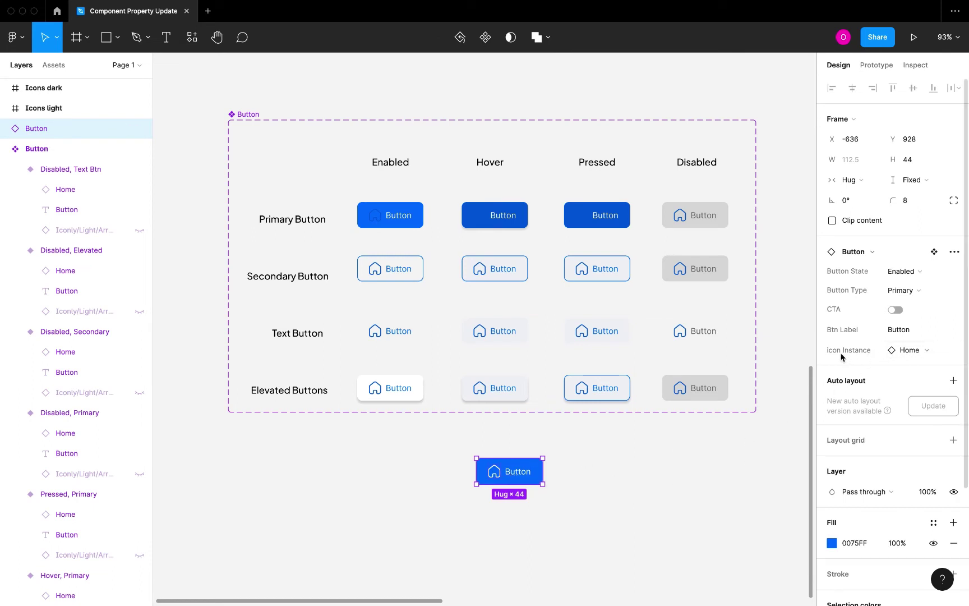
{"action": "left_click", "coordinate": [910, 351]}
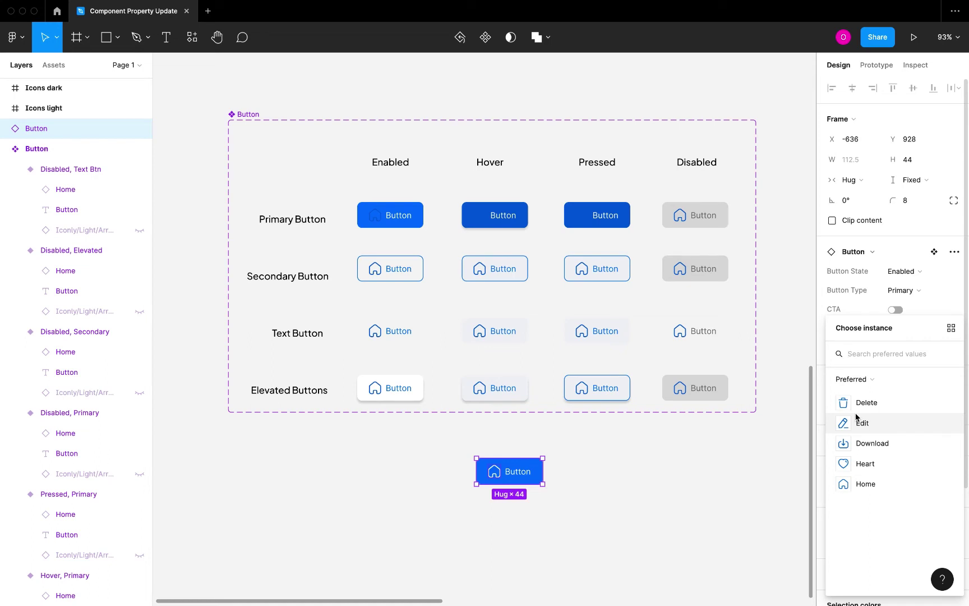
{"action": "left_click", "coordinate": [799, 389]}
{"action": "key", "text": "Tab"}
{"action": "scroll", "coordinate": [424, 427], "scroll_direction": "up", "scroll_amount": 1}
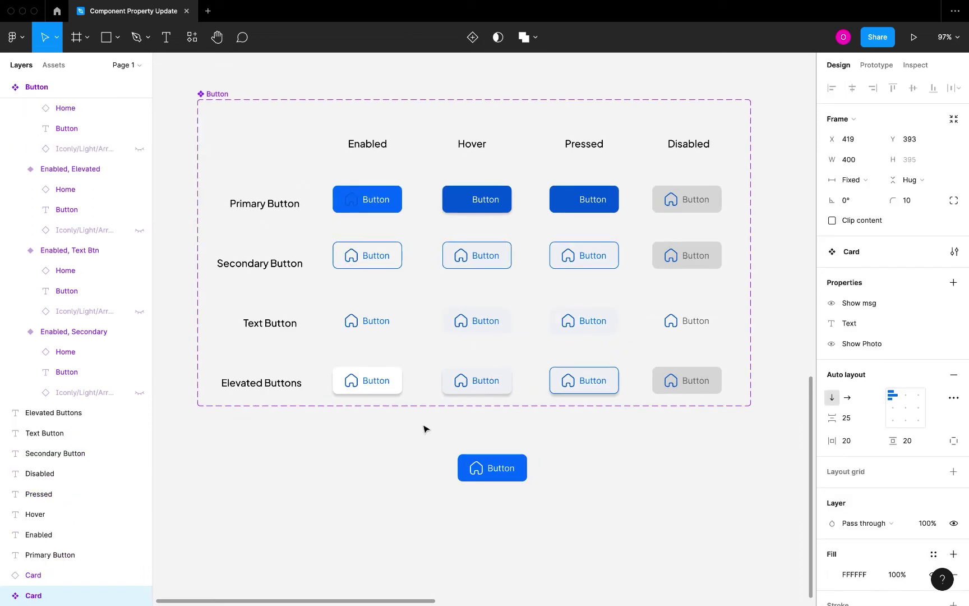
Step: Pan across the canvas and select the right Card instance
{"action": "left_click", "coordinate": [480, 473]}
{"action": "scroll", "coordinate": [480, 473], "scroll_direction": "right", "scroll_amount": 15}
{"action": "scroll", "coordinate": [480, 472], "scroll_direction": "right", "scroll_amount": 3}
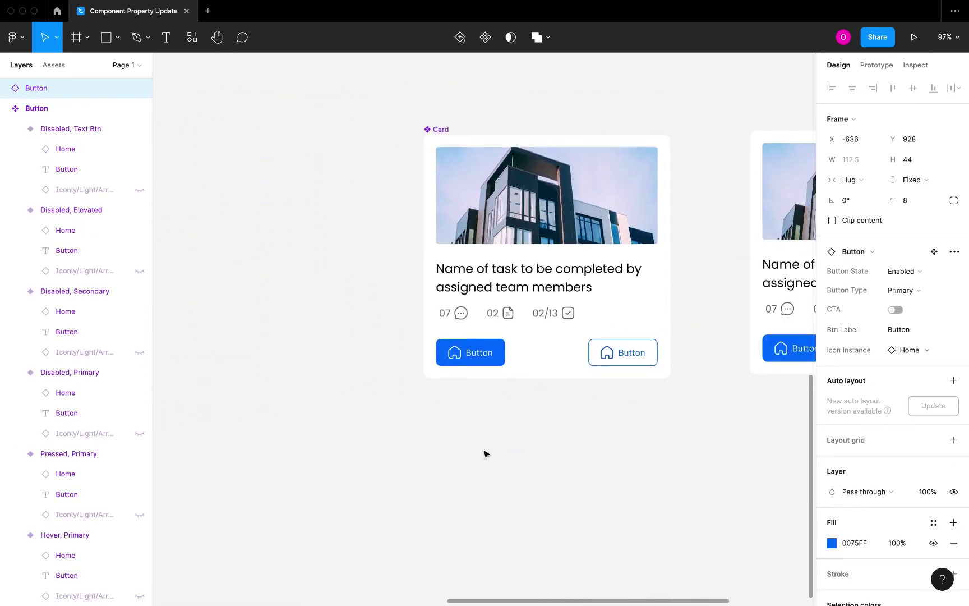
{"action": "left_click", "coordinate": [558, 357]}
{"action": "scroll", "coordinate": [558, 357], "scroll_direction": "right", "scroll_amount": 4}
{"action": "scroll", "coordinate": [557, 357], "scroll_direction": "right", "scroll_amount": 3}
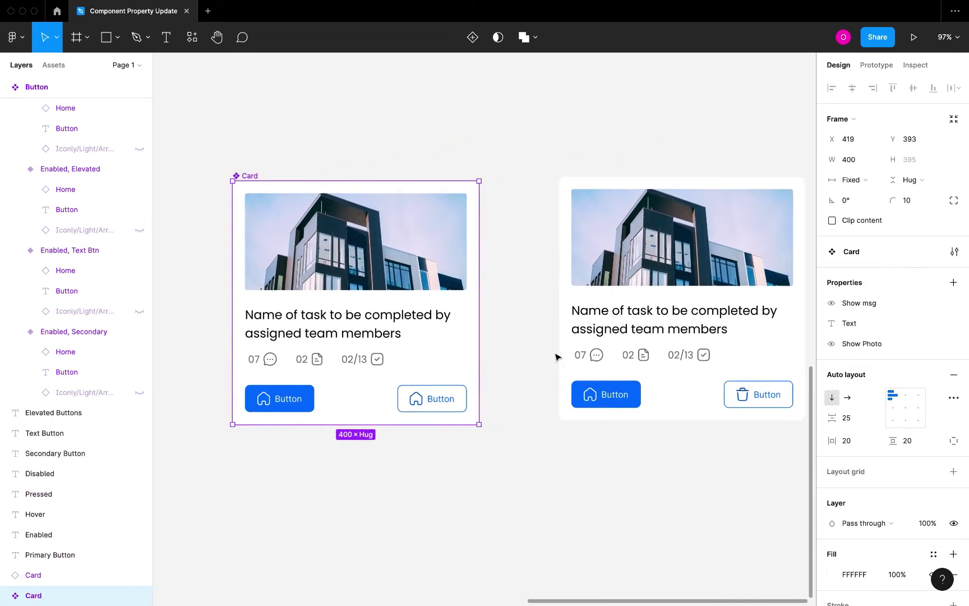
{"action": "left_click", "coordinate": [659, 318]}
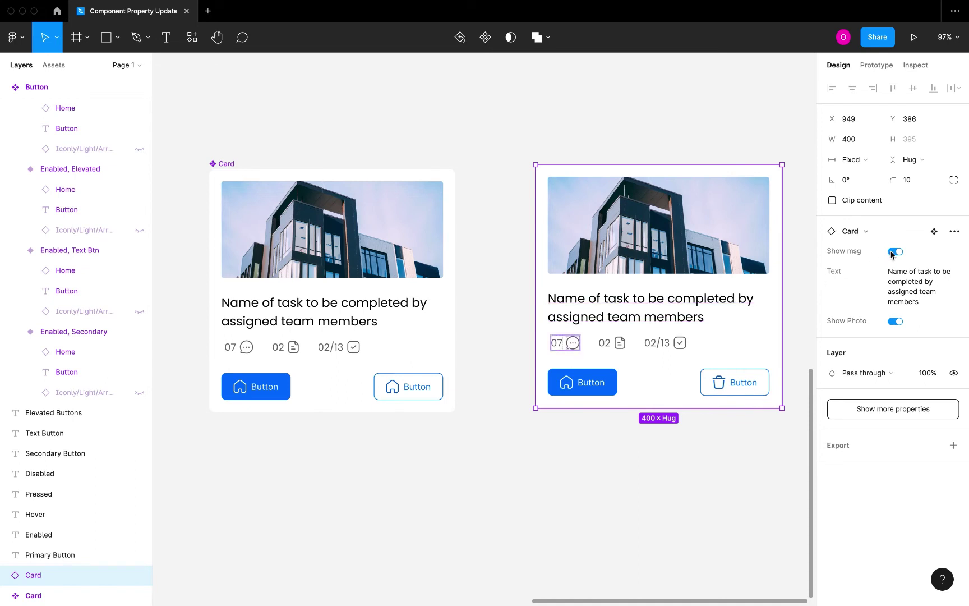
Step: Toggle the card's Show Photo and Show msg off and back on, then select its secondary Button
{"action": "left_click", "coordinate": [895, 322]}
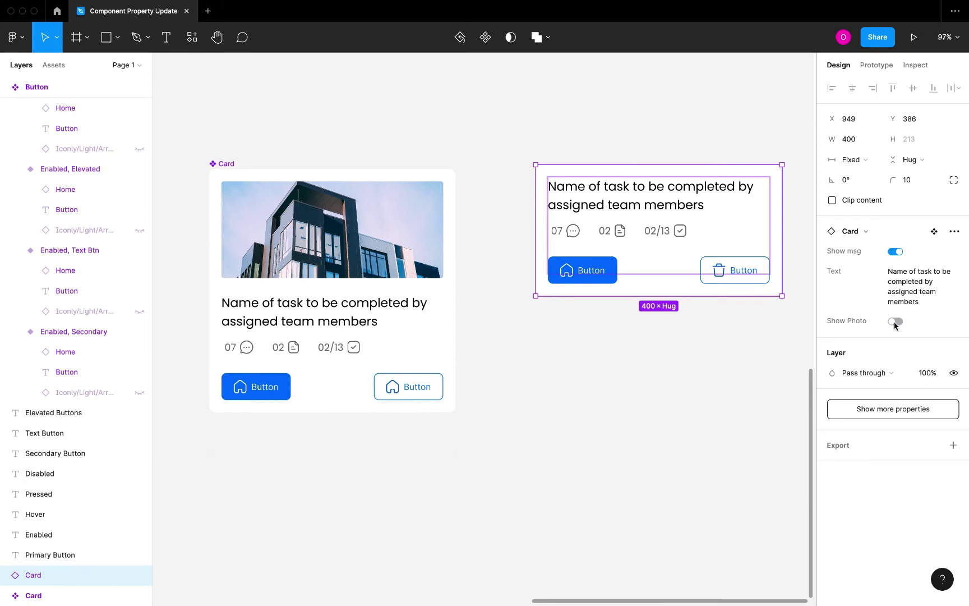
{"action": "left_click", "coordinate": [895, 322]}
{"action": "left_click", "coordinate": [893, 252]}
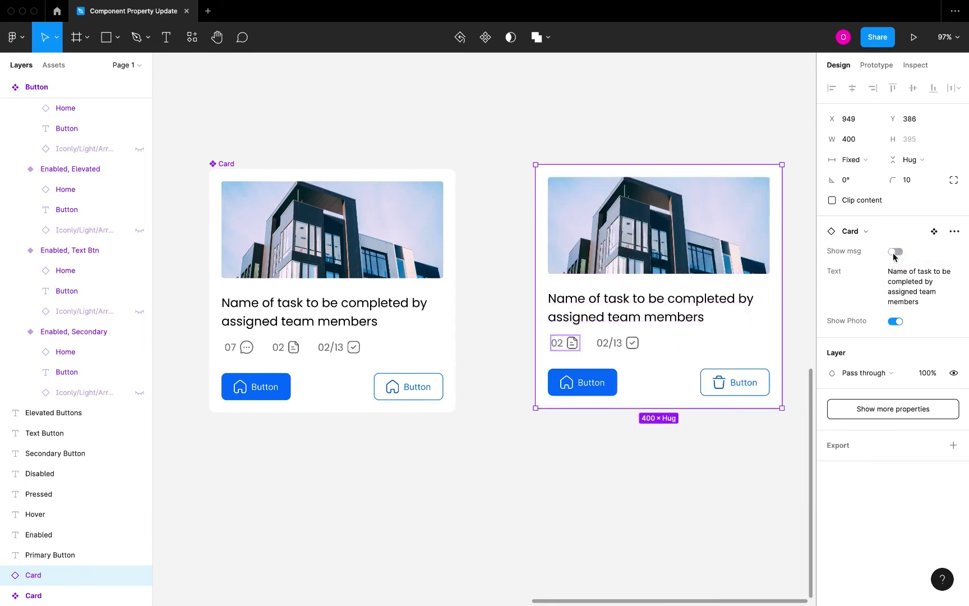
{"action": "left_click", "coordinate": [893, 252]}
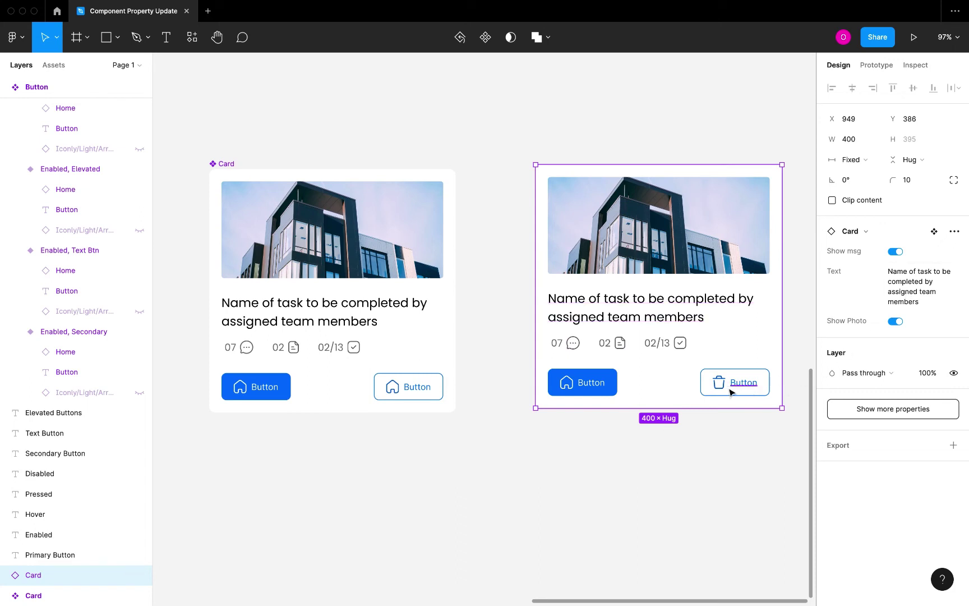
{"action": "left_click", "coordinate": [761, 377]}
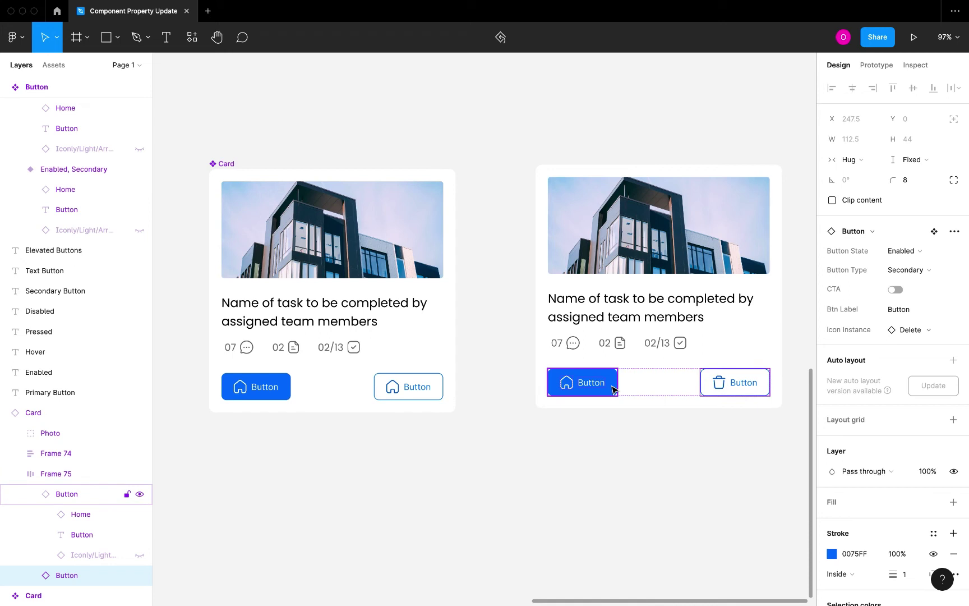
{"action": "left_click", "coordinate": [614, 388]}
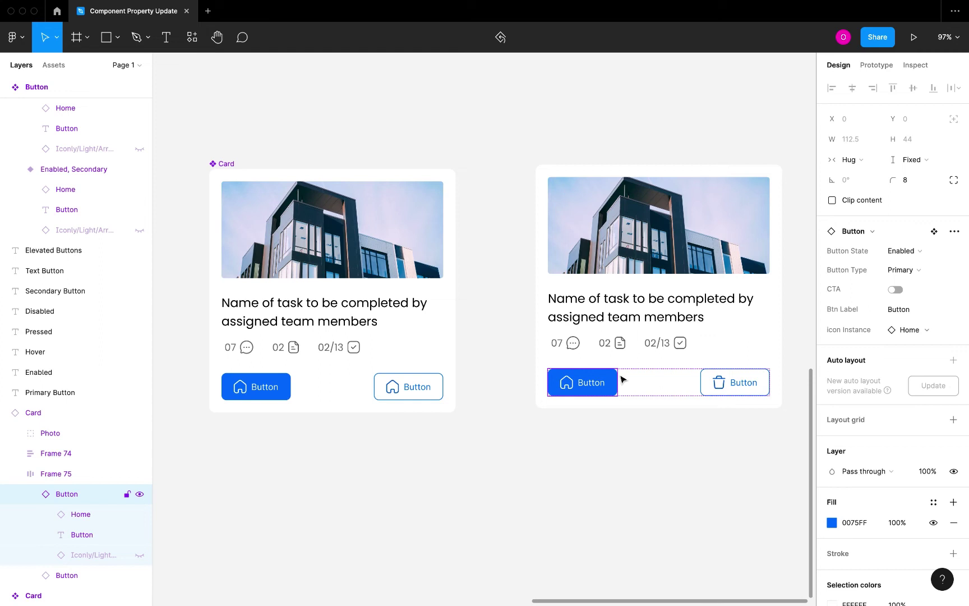
Step: Add a Nested instances property to the Card component exposing both Button instances
{"action": "left_click", "coordinate": [498, 285]}
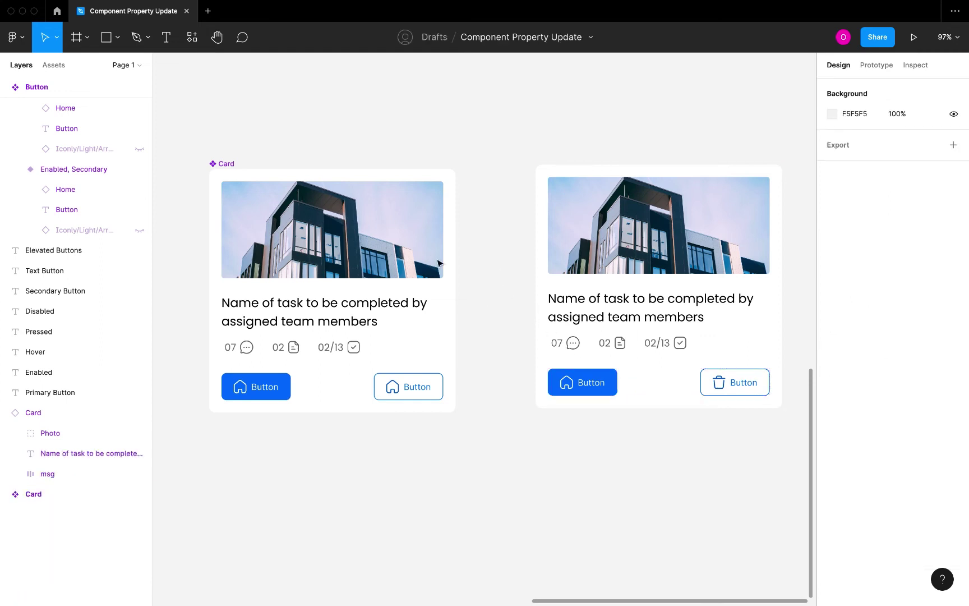
{"action": "left_click", "coordinate": [224, 163]}
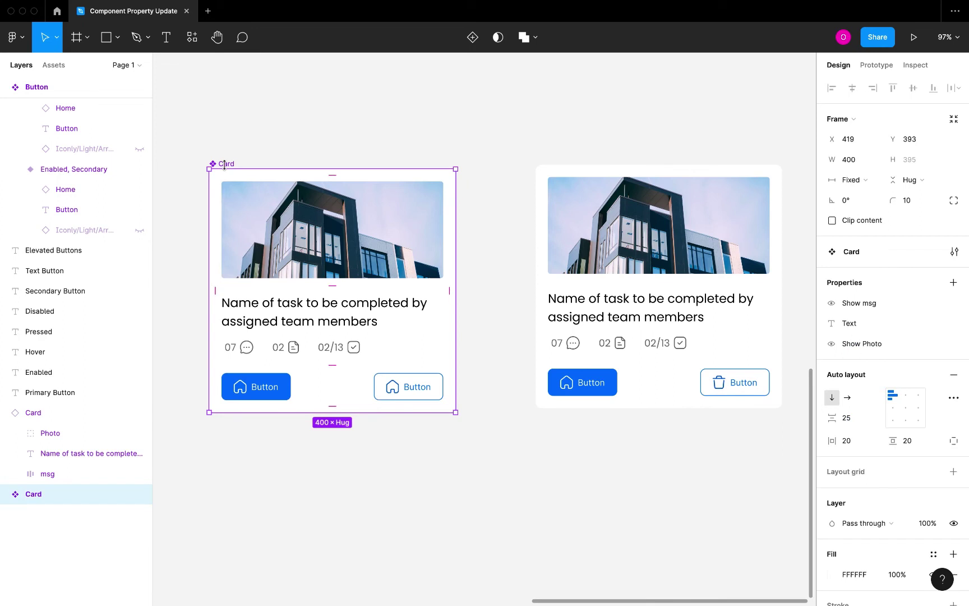
{"action": "left_click", "coordinate": [953, 287]}
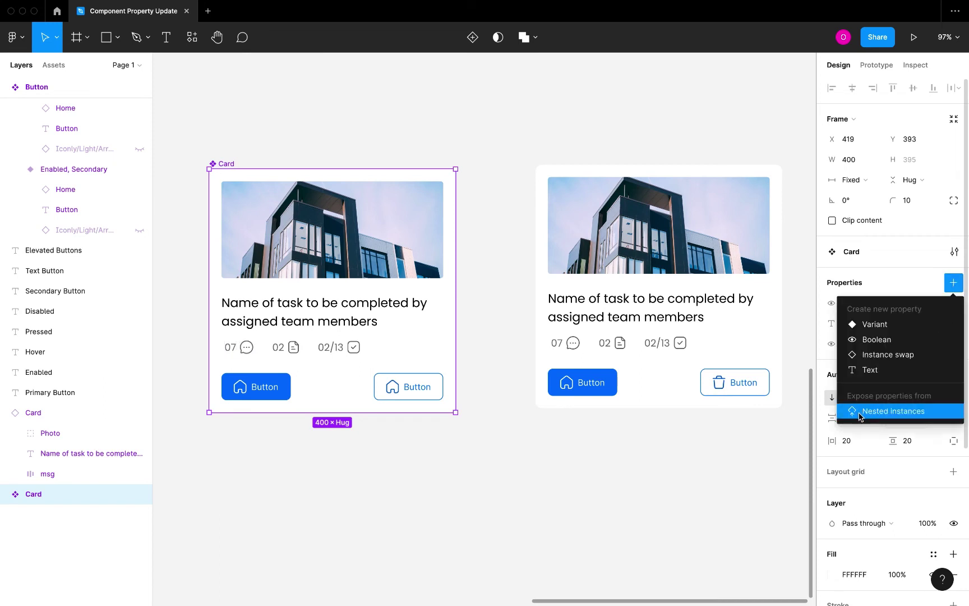
{"action": "left_click", "coordinate": [910, 414]}
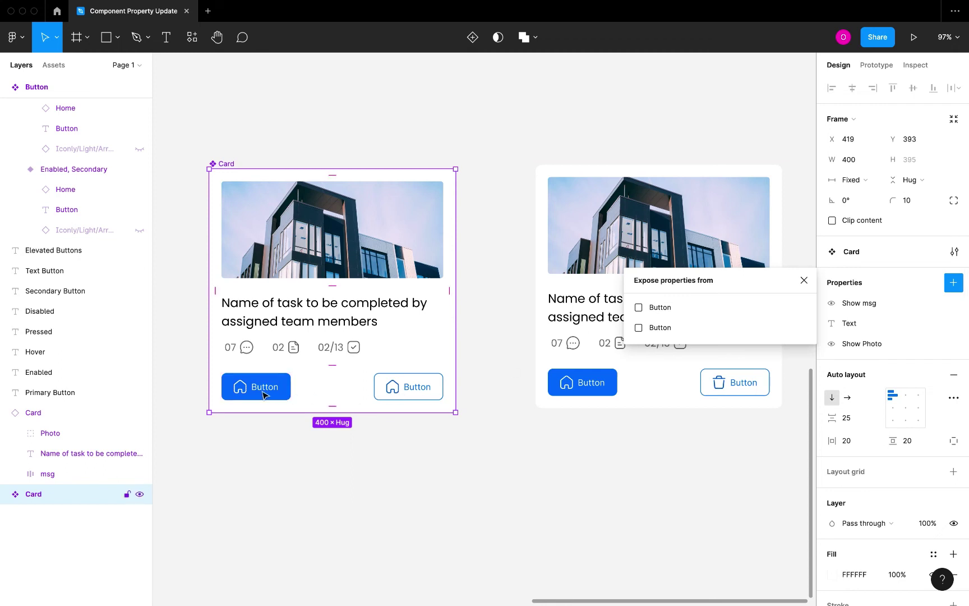
{"action": "left_click", "coordinate": [638, 307]}
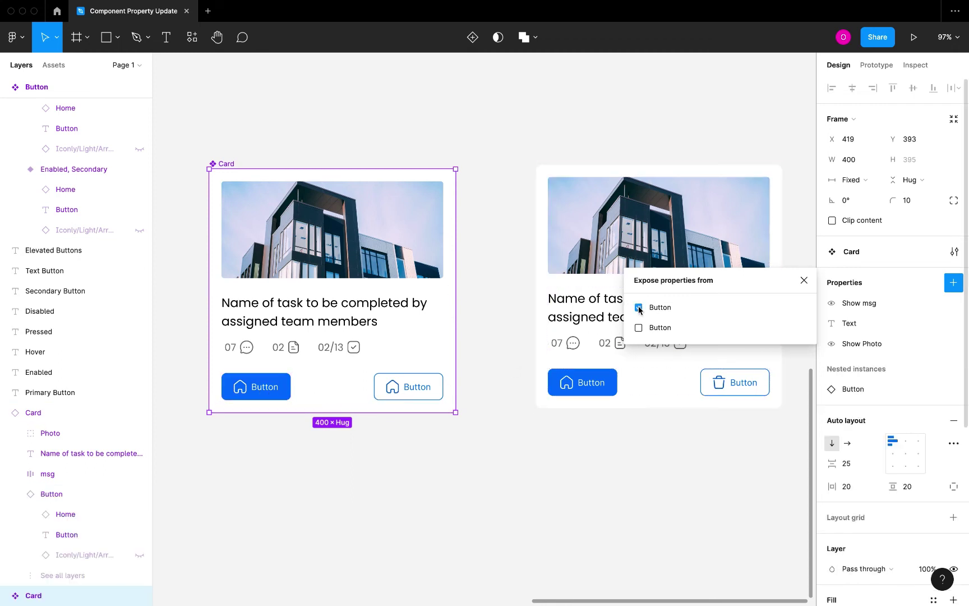
{"action": "left_click", "coordinate": [640, 328]}
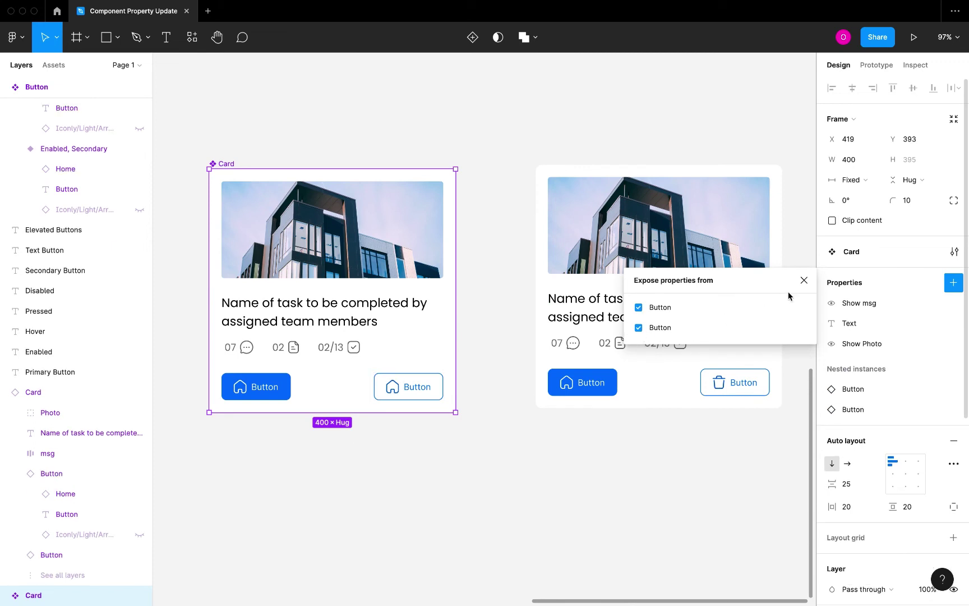
{"action": "left_click", "coordinate": [804, 282]}
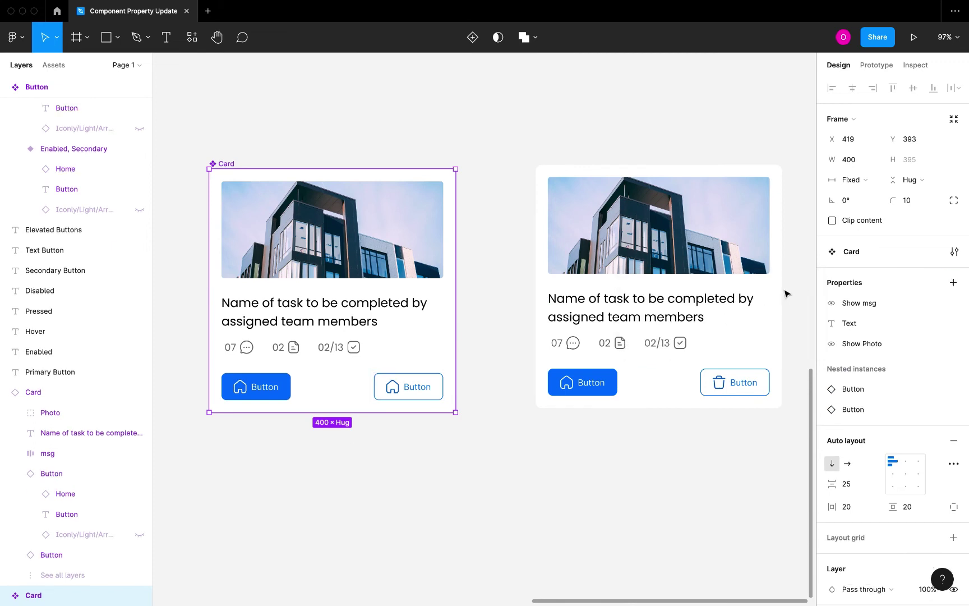
Step: On the right Card instance, swap the secondary button's icon to Download from preferred values
{"action": "left_click", "coordinate": [659, 278]}
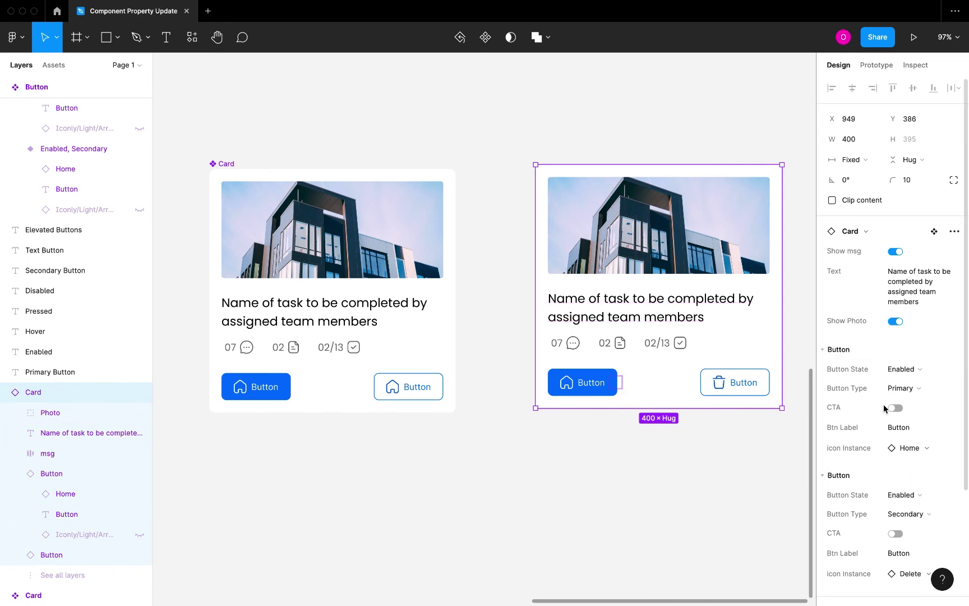
{"action": "scroll", "coordinate": [885, 409], "scroll_direction": "down", "scroll_amount": 2}
{"action": "scroll", "coordinate": [885, 409], "scroll_direction": "down", "scroll_amount": 2}
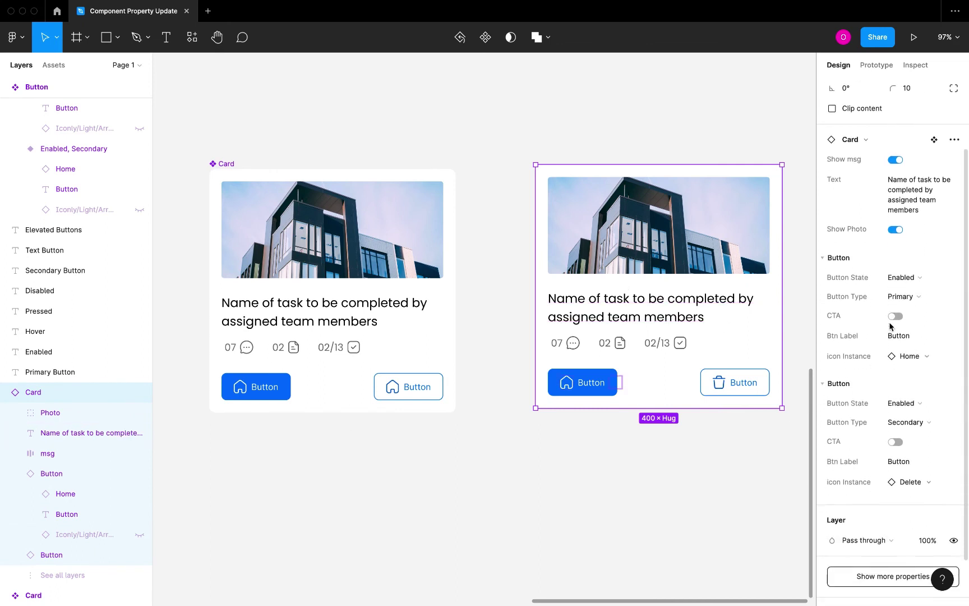
{"action": "scroll", "coordinate": [891, 325], "scroll_direction": "down", "scroll_amount": 1}
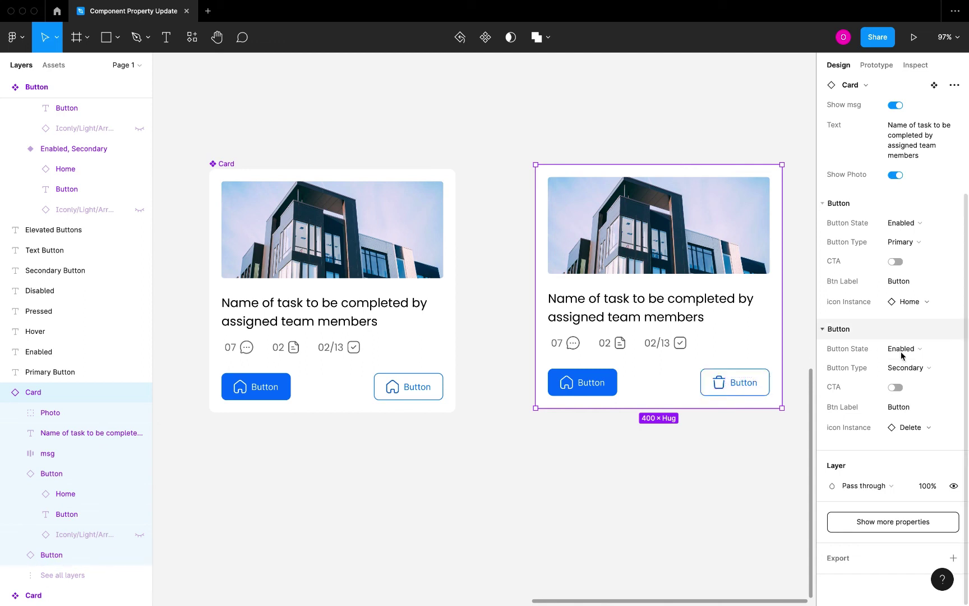
{"action": "left_click", "coordinate": [910, 428]}
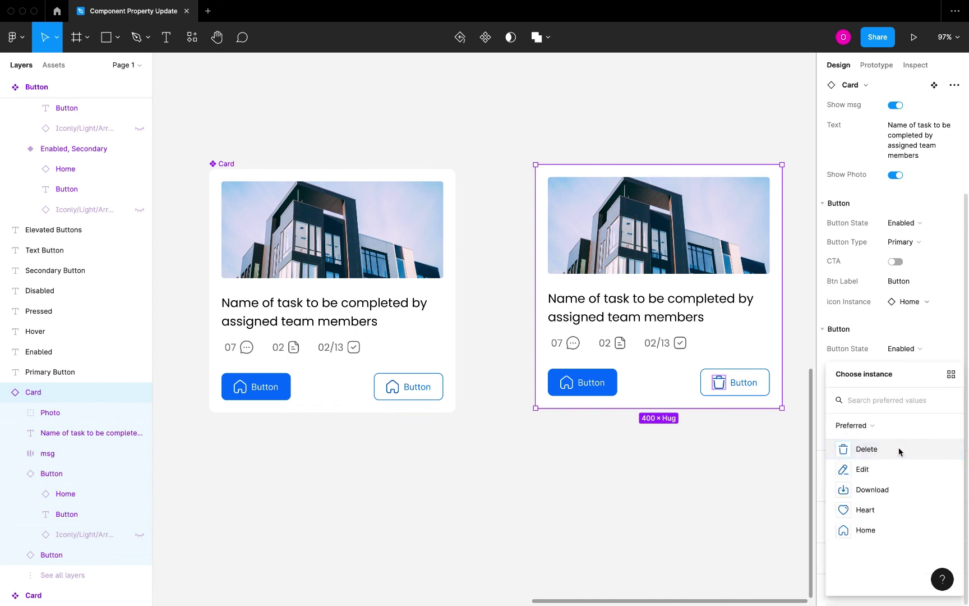
{"action": "left_click", "coordinate": [877, 491]}
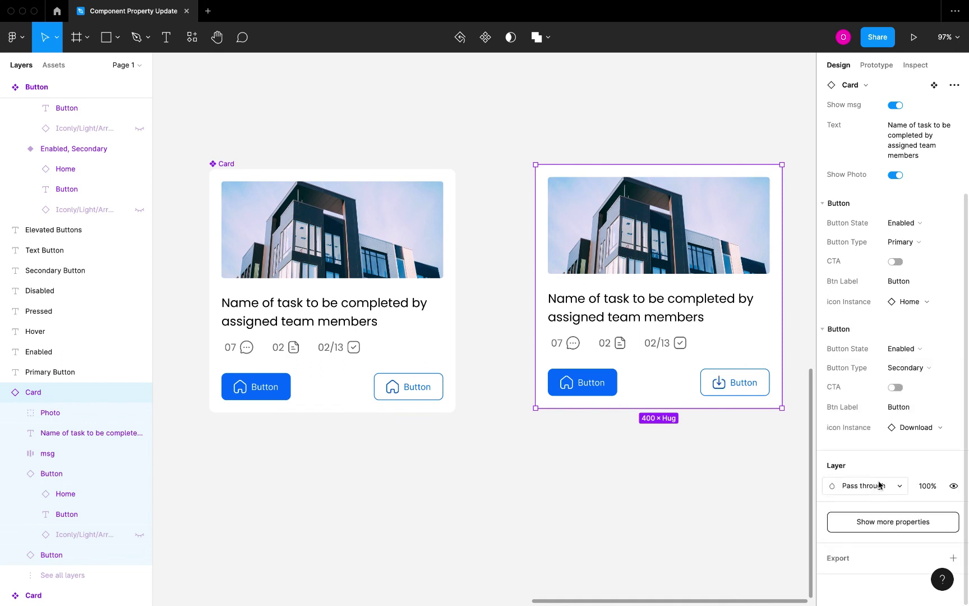
Step: Change the secondary button's Btn Label text to 'Download'
{"action": "left_click", "coordinate": [903, 409]}
{"action": "type", "text": "D"}
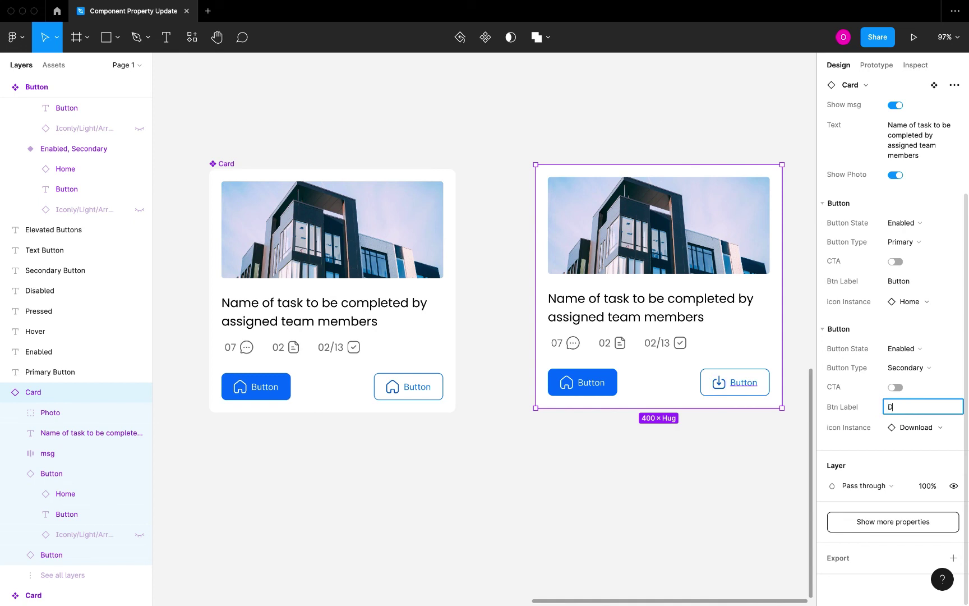
{"action": "type", "text": "ownloa"}
{"action": "key", "text": "BackSpace"}
{"action": "type", "text": "aad"}
{"action": "key", "text": "Return"}
{"action": "left_click", "coordinate": [749, 443]}
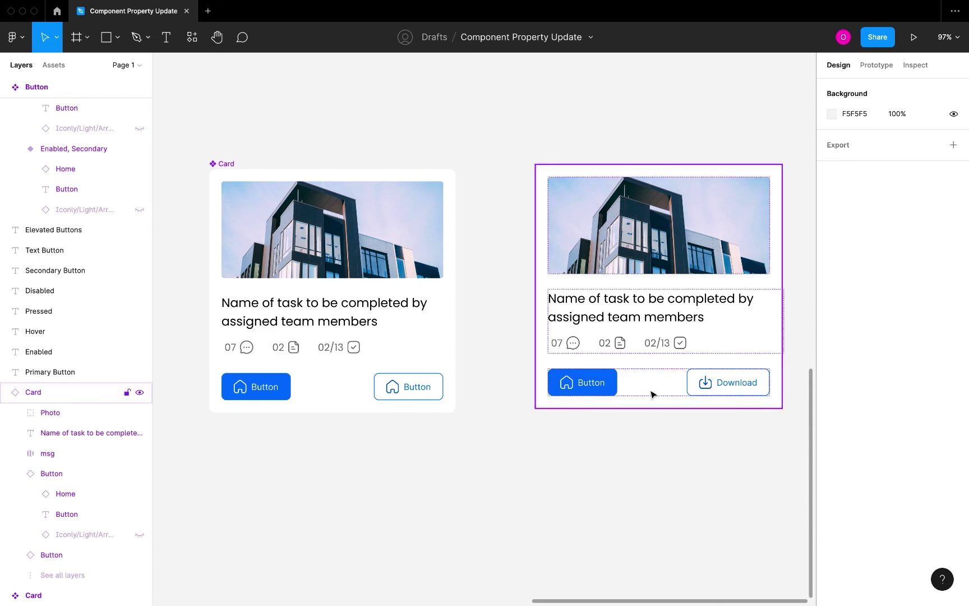
Step: Zoom the canvas out to about 29% to view the icon sets, button grid and both cards
{"action": "scroll", "coordinate": [652, 394], "scroll_direction": "down", "scroll_amount": 5}
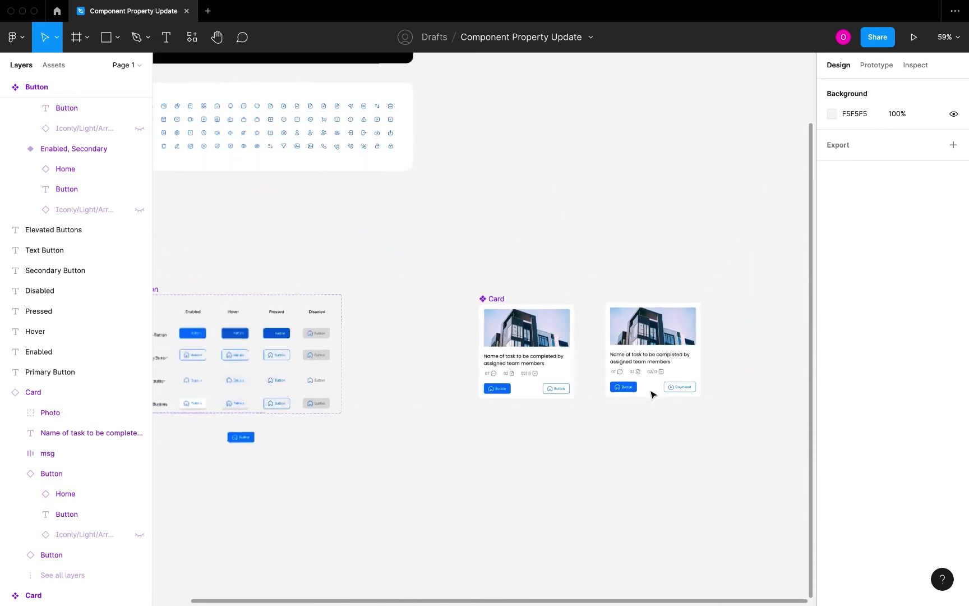
{"action": "scroll", "coordinate": [652, 394], "scroll_direction": "down", "scroll_amount": 6}
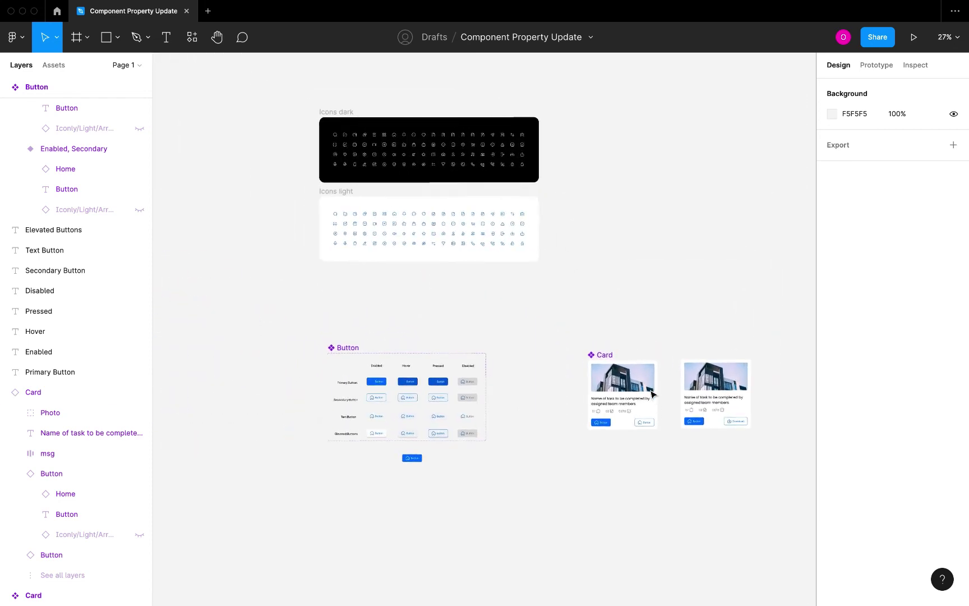
{"action": "scroll", "coordinate": [653, 395], "scroll_direction": "up", "scroll_amount": 2}
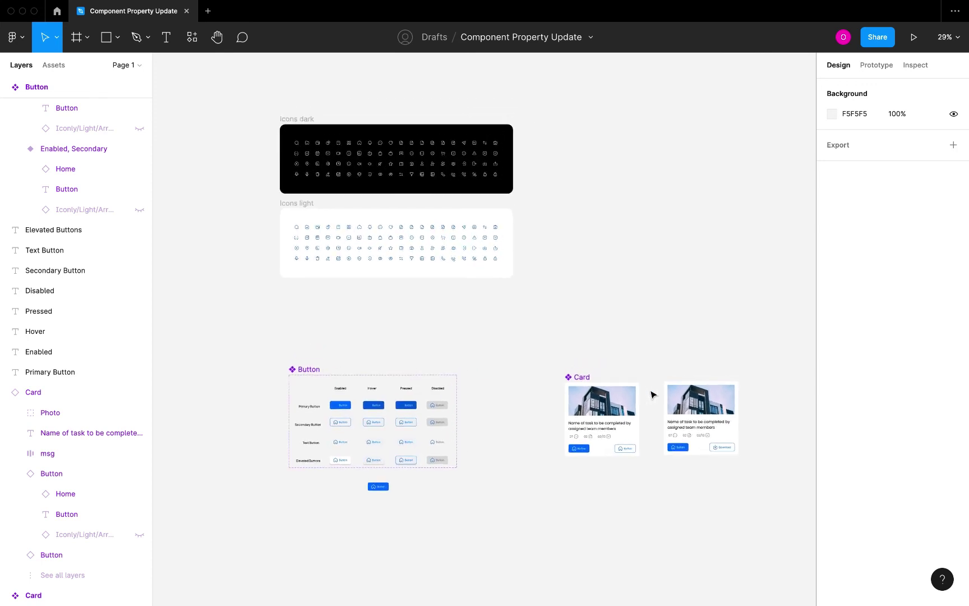